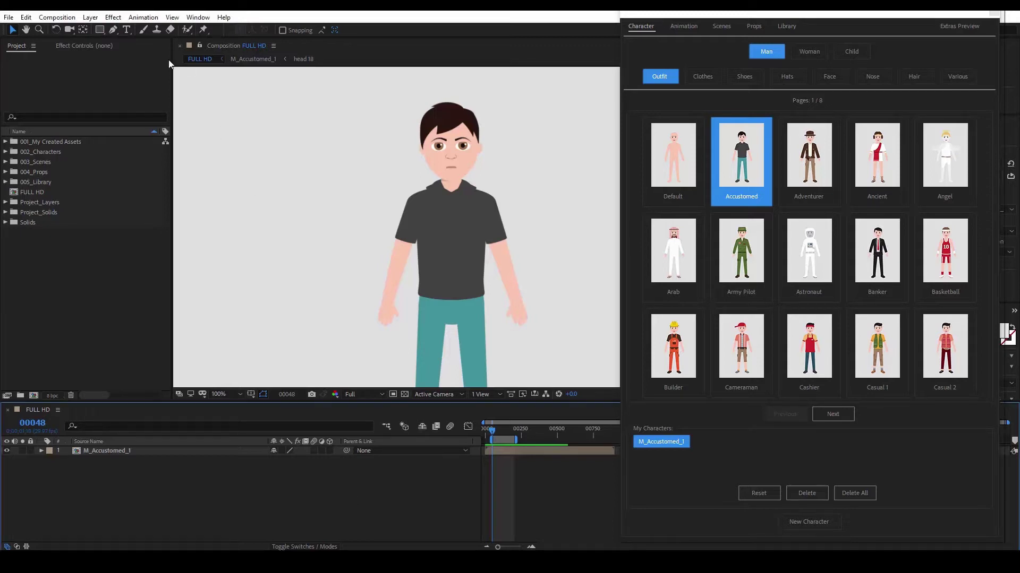
Step: Draw a grey rectangle left of the character and centre its anchor point on it with Ctrl+Alt+Home
{"action": "left_click", "coordinate": [99, 30]}
{"action": "left_click_drag", "start_coordinate": [231, 140], "coordinate": [317, 218]}
{"action": "key", "text": "y"}
{"action": "left_click_drag", "start_coordinate": [451, 263], "coordinate": [336, 203]}
{"action": "left_click", "coordinate": [278, 184]}
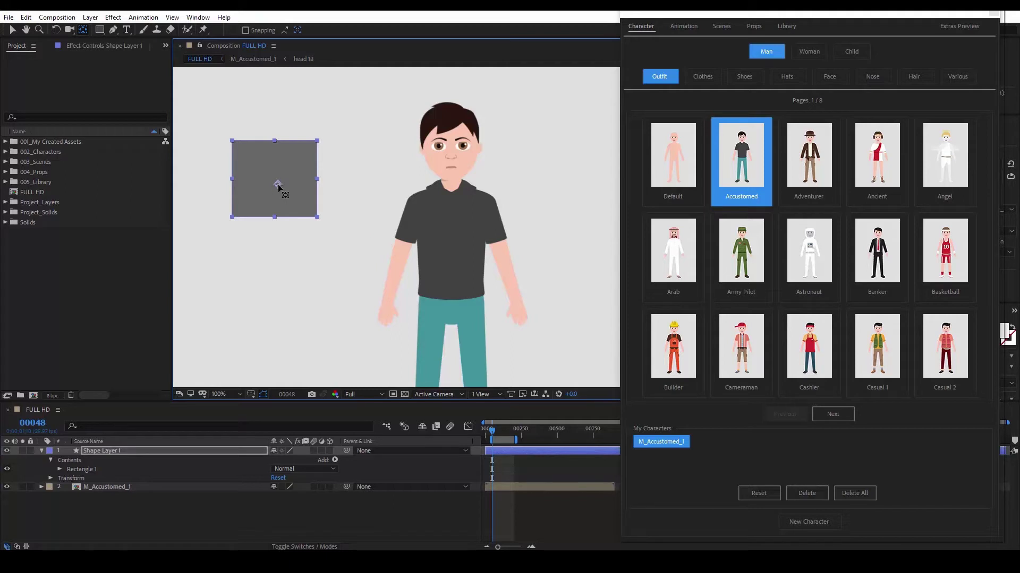
{"action": "key", "text": "ctrl+alt+Home"}
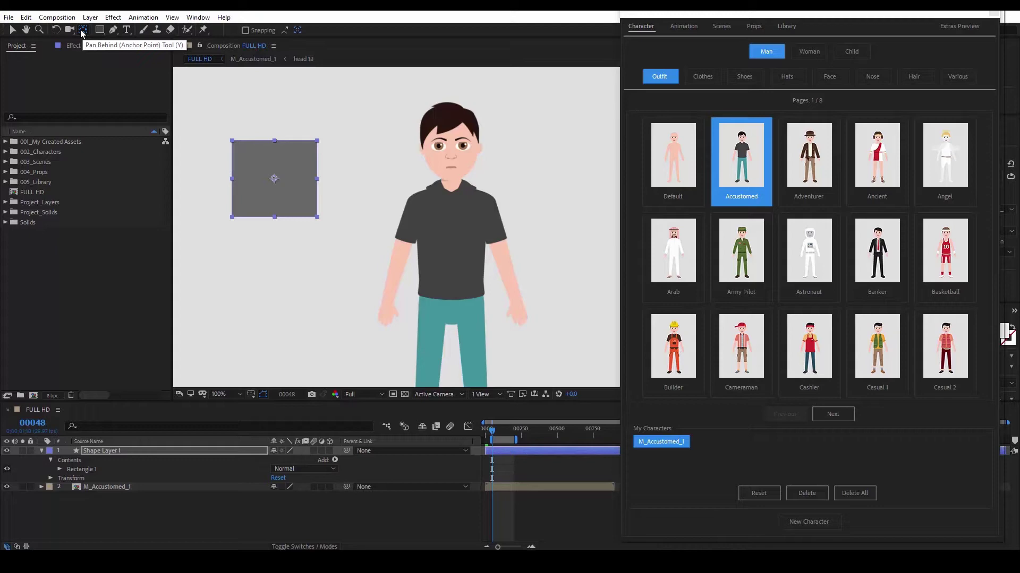
Step: Enable Center Anchor Point in New Shape Layers in General preferences, then delete Shape Layer 1
{"action": "left_click", "coordinate": [26, 17]}
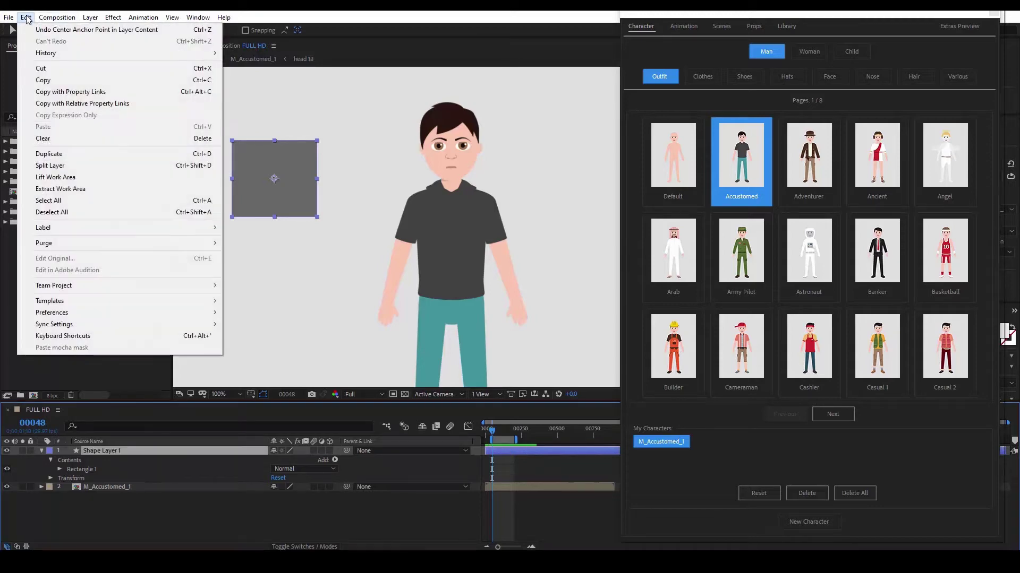
{"action": "mouse_move", "coordinate": [86, 313]}
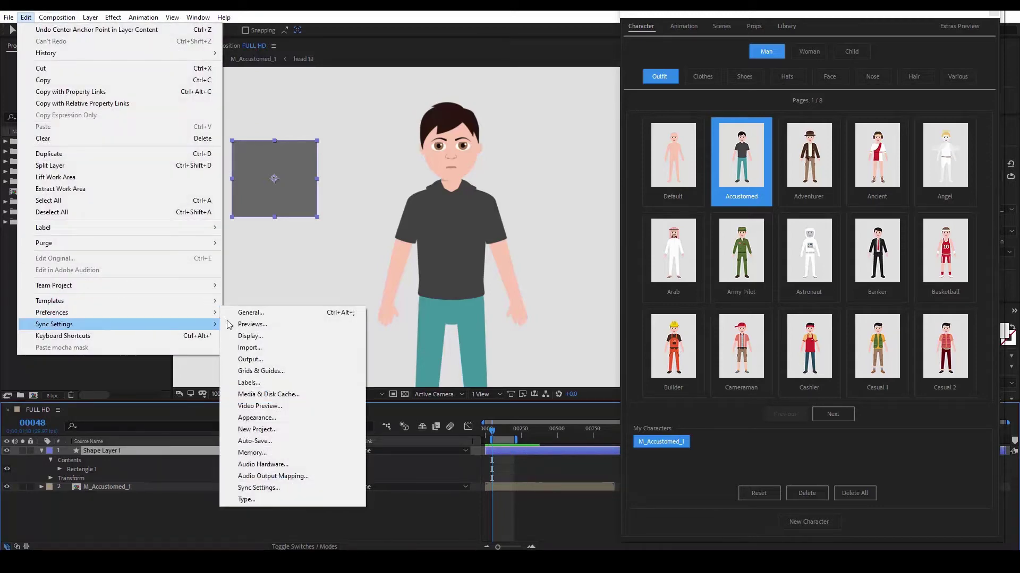
{"action": "left_click", "coordinate": [281, 322]}
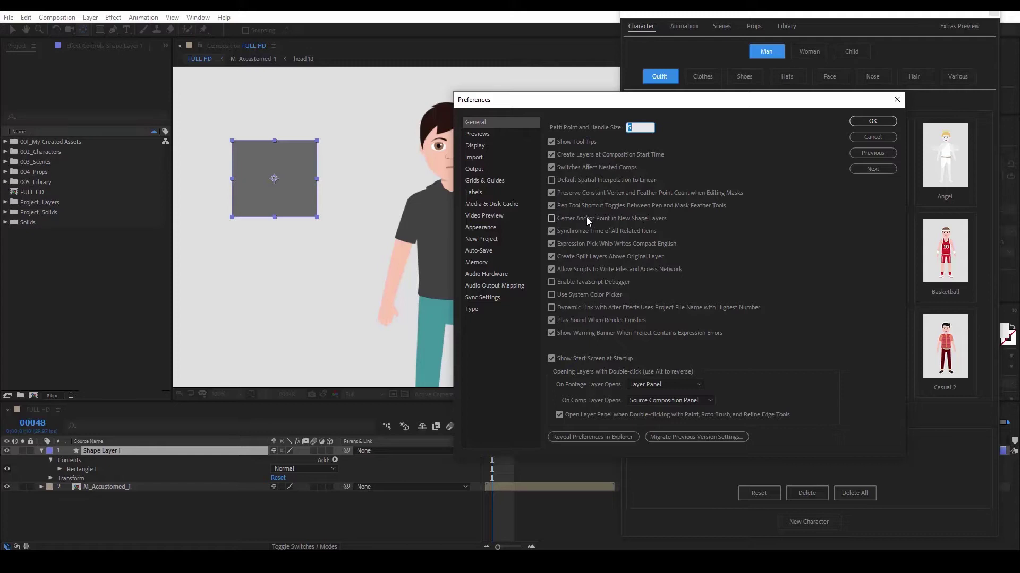
{"action": "left_click", "coordinate": [552, 218]}
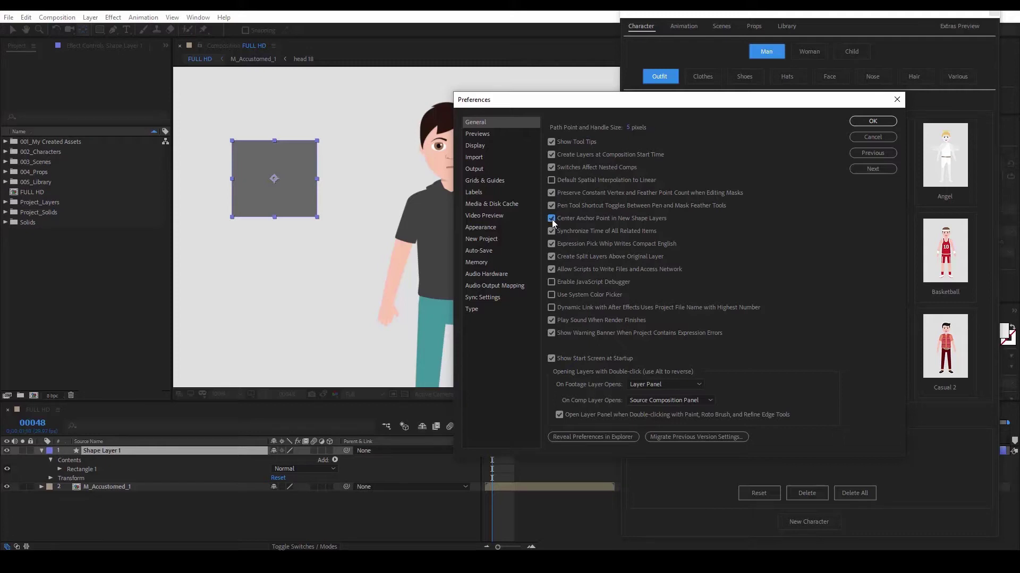
{"action": "left_click", "coordinate": [877, 122]}
{"action": "left_click", "coordinate": [178, 452]}
{"action": "key", "text": "Delete"}
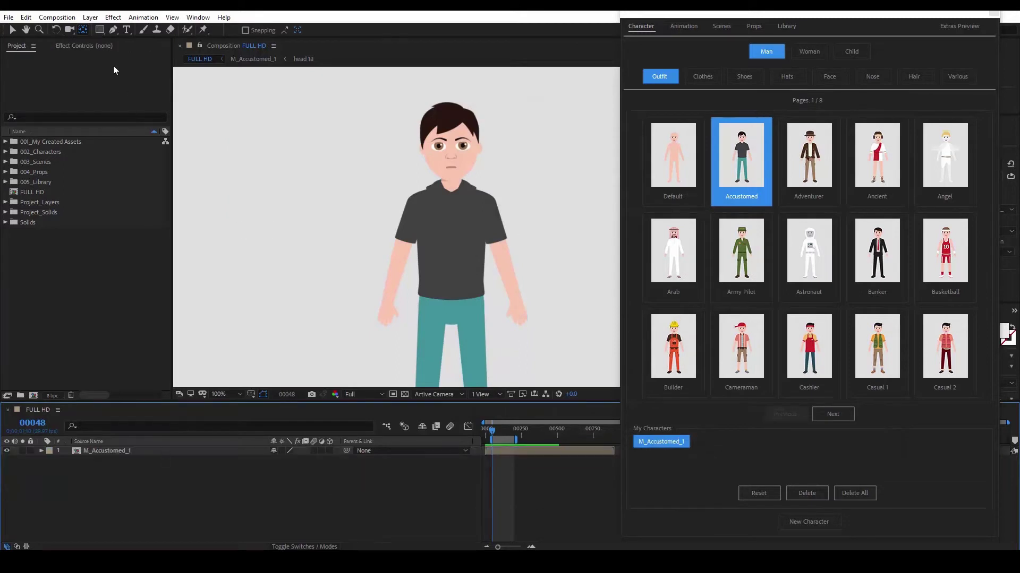
{"action": "left_click", "coordinate": [99, 30]}
{"action": "left_click_drag", "start_coordinate": [253, 219], "coordinate": [352, 331]}
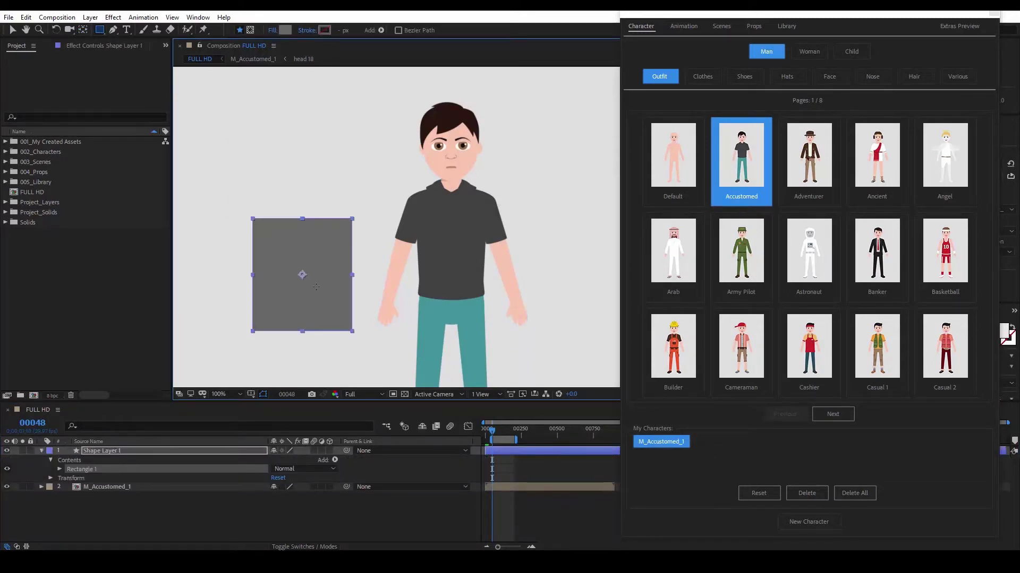
{"action": "key", "text": "v"}
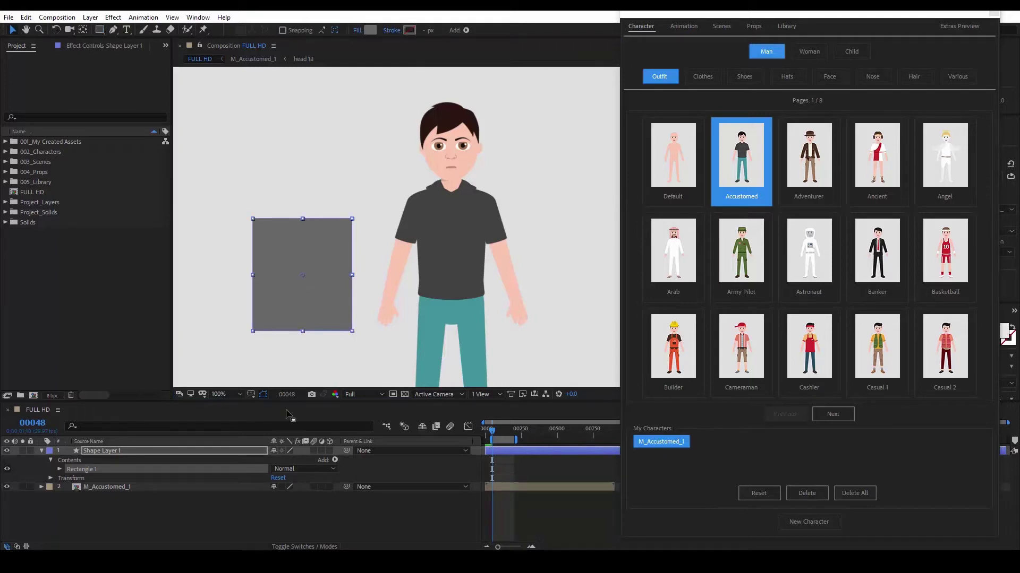
{"action": "key", "text": "u"}
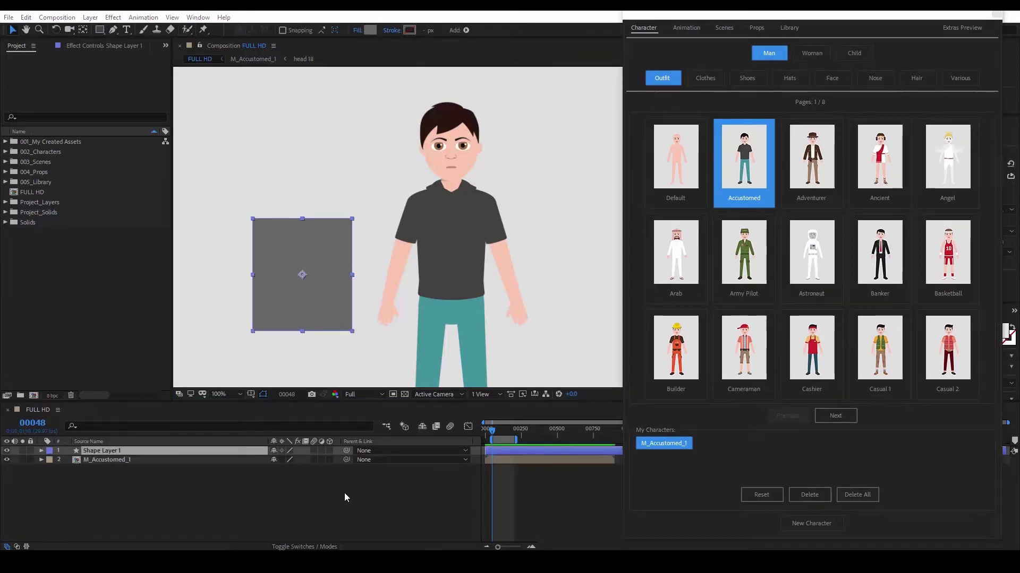
{"action": "left_click", "coordinate": [198, 450]}
{"action": "key", "text": "Delete"}
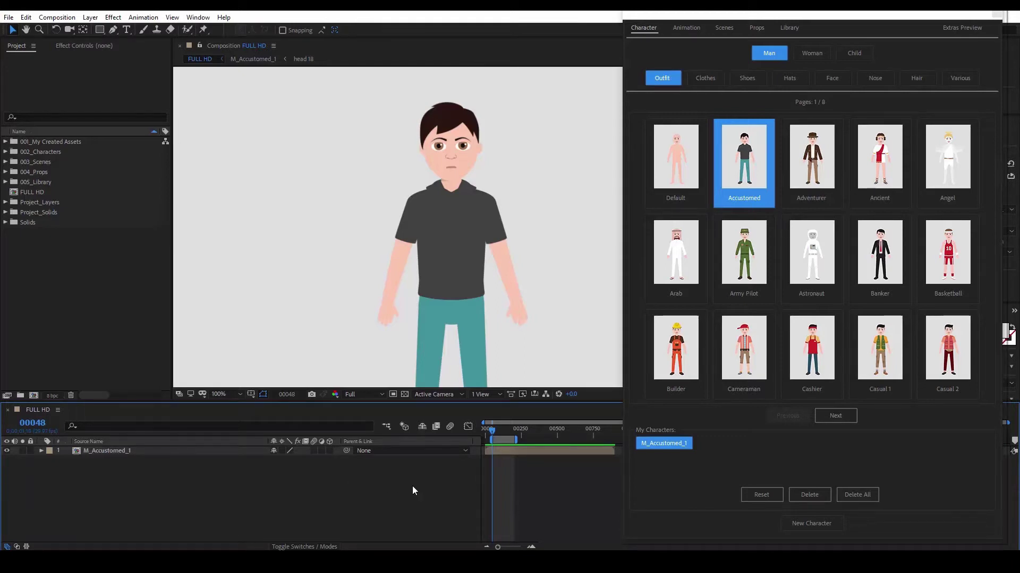
Step: Apply the Banker outfit so the character wears a black suit and red tie
{"action": "left_click", "coordinate": [879, 259]}
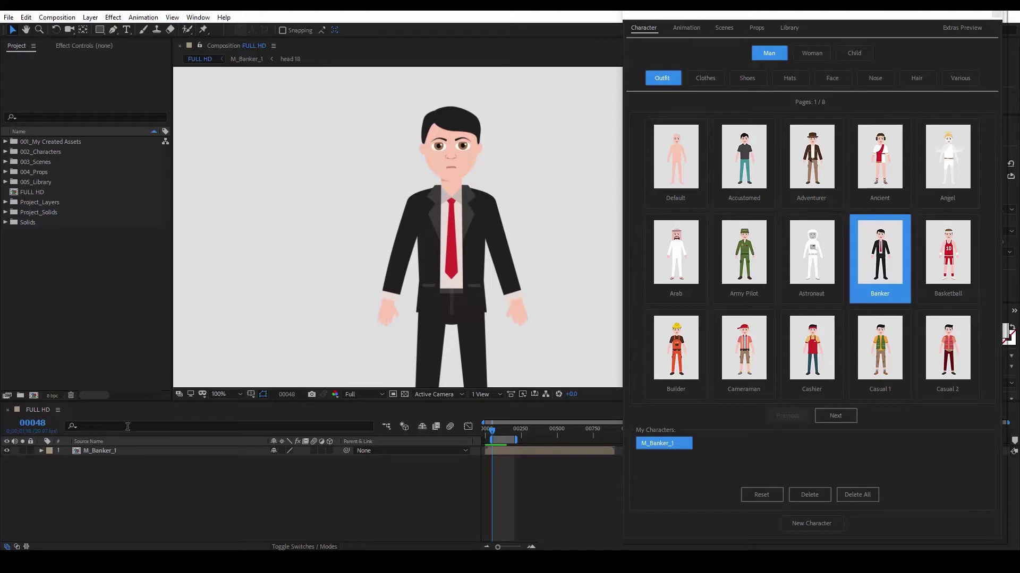
Step: Open M_Banker_1 and Man_Torso_01, select the tie layer Man_Torso_Color_02, then return to FULL HD
{"action": "double_click", "coordinate": [113, 451]}
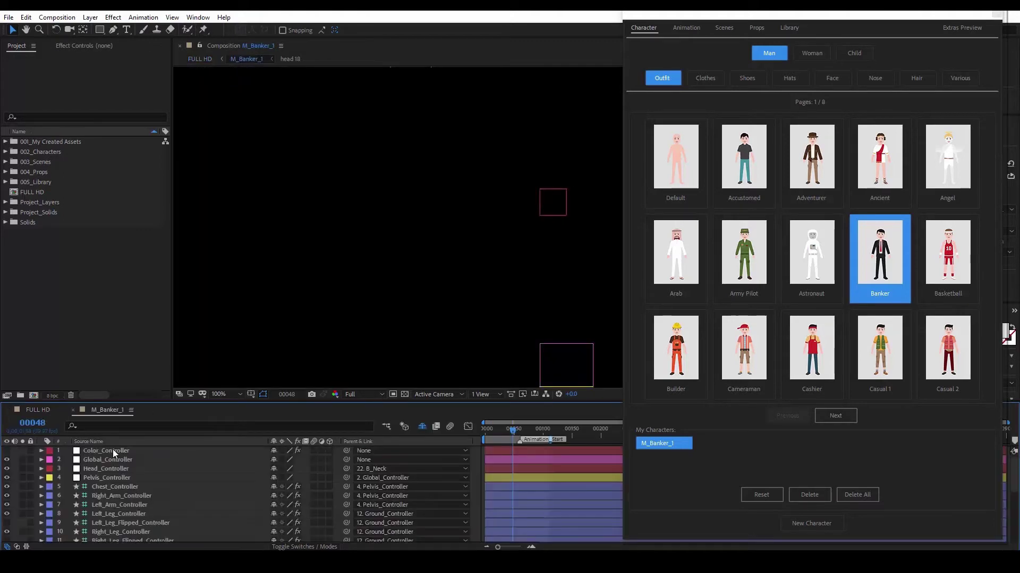
{"action": "scroll", "coordinate": [144, 485], "scroll_direction": "down", "scroll_amount": 4}
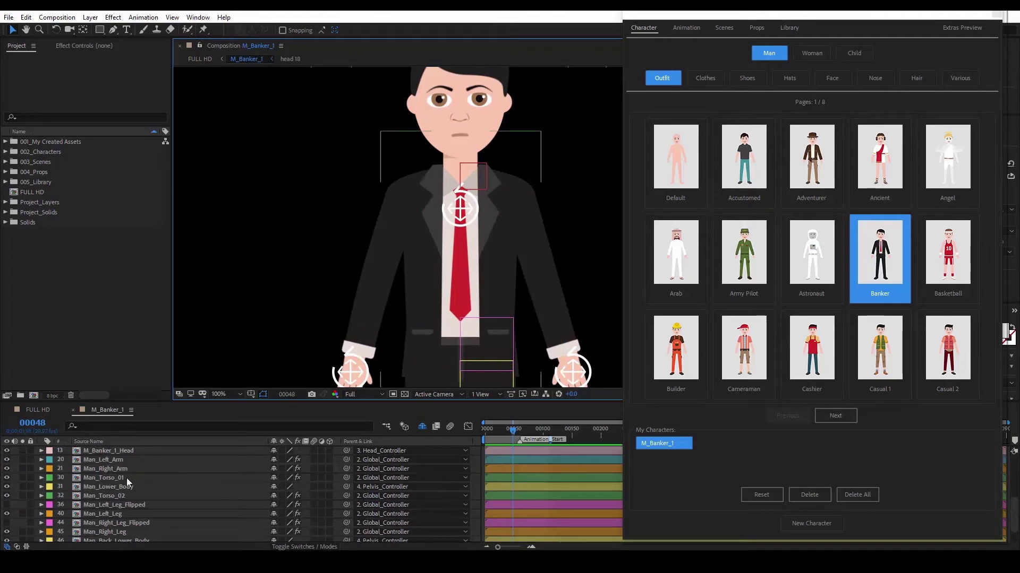
{"action": "double_click", "coordinate": [129, 479]}
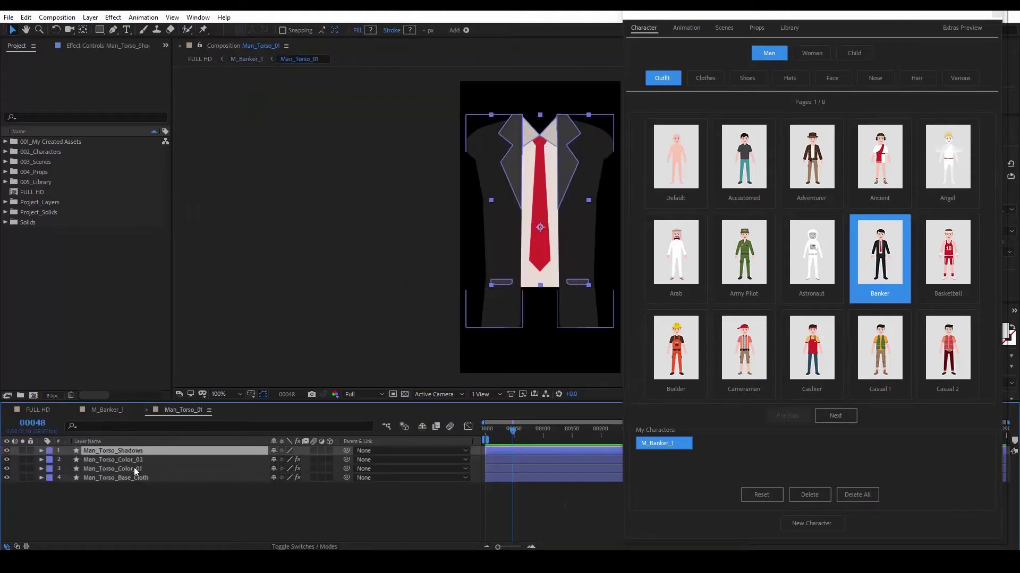
{"action": "left_click", "coordinate": [135, 460]}
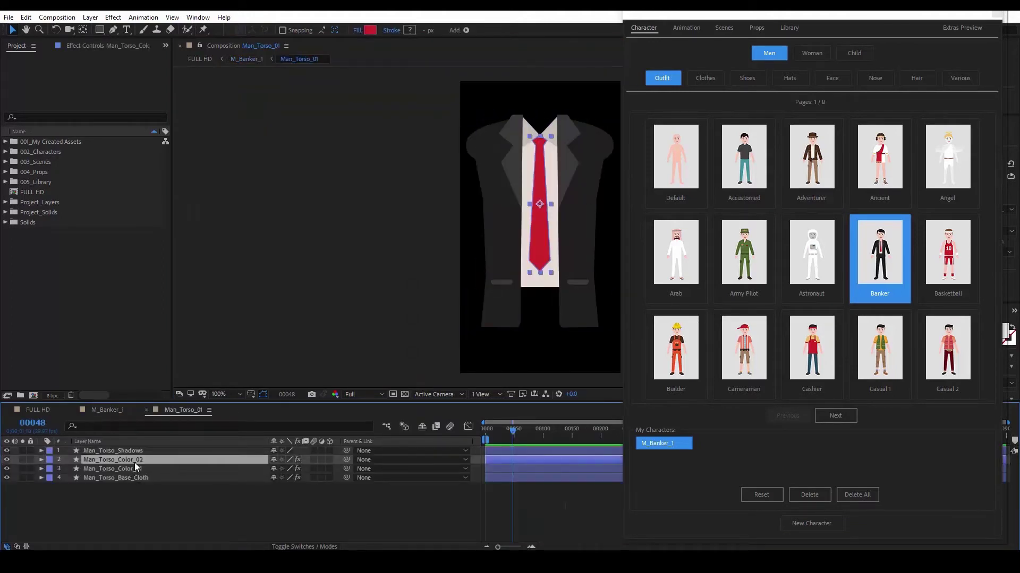
{"action": "left_click", "coordinate": [40, 410]}
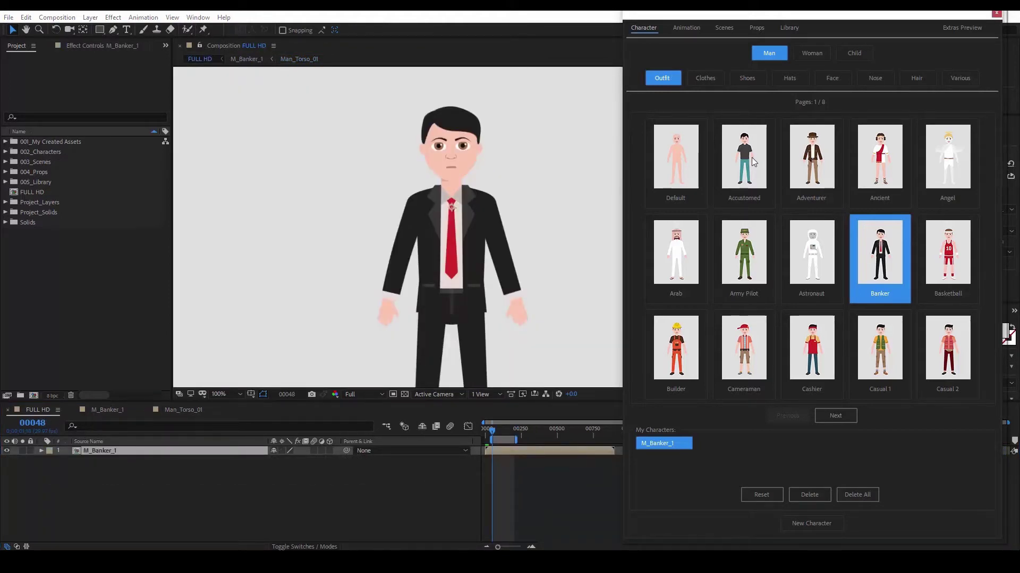
Step: Switch back to the Accustomed outfit and reveal the Man_Torso_Color_02 tie's expressions in Man_Torso_01
{"action": "left_click", "coordinate": [751, 157]}
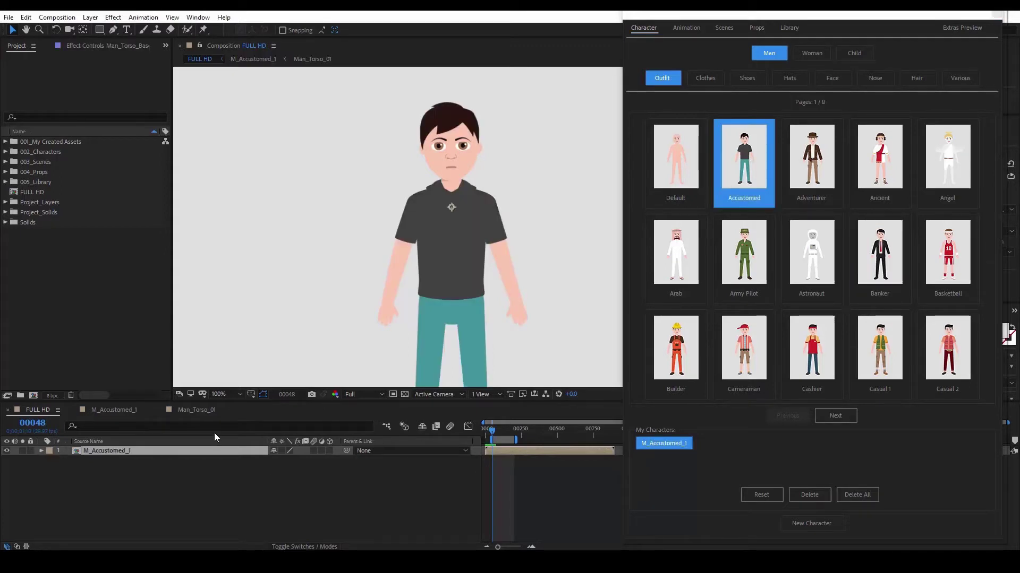
{"action": "left_click", "coordinate": [190, 412]}
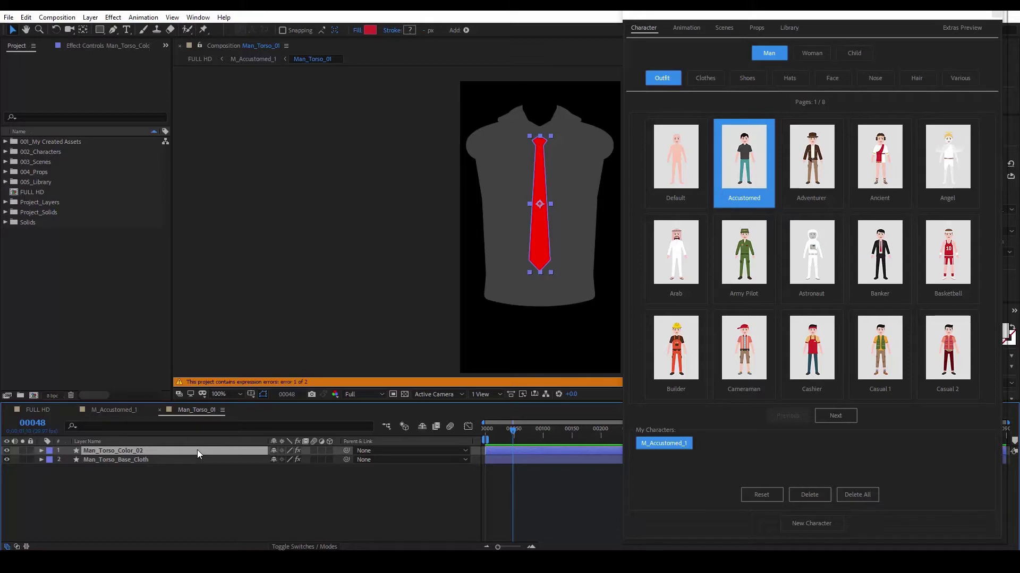
{"action": "key", "text": "u"}
{"action": "key", "text": "u"}
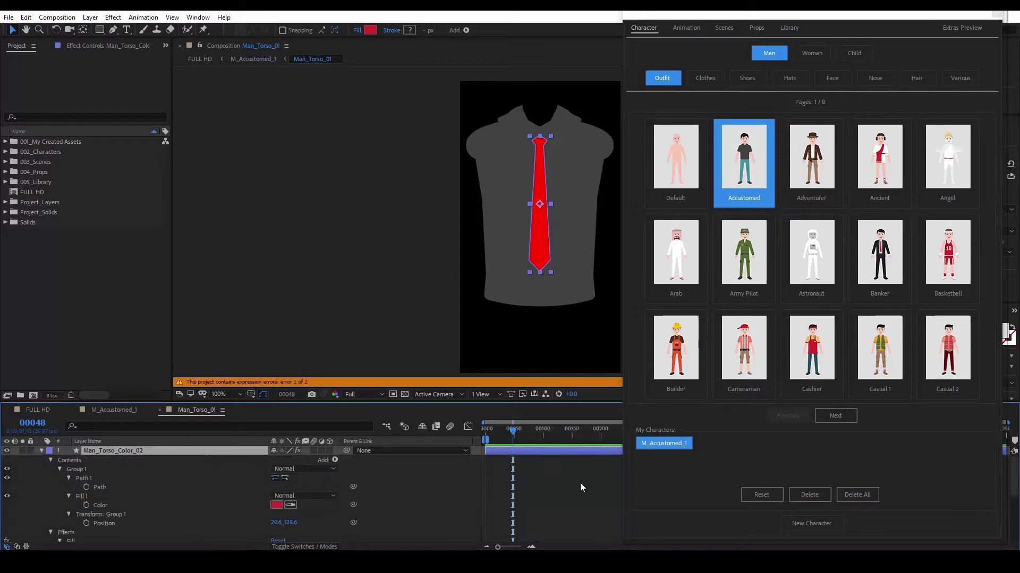
{"action": "scroll", "coordinate": [580, 483], "scroll_direction": "down", "scroll_amount": 5}
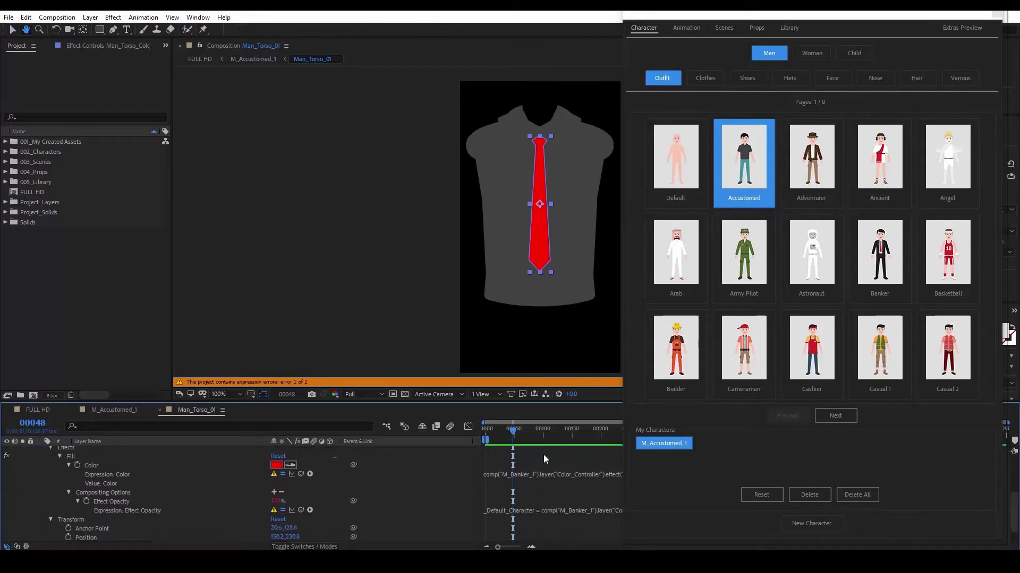
Step: Change M_Banker_1 to M_Accustomed_1 in the tie's Fill Color expression
{"action": "key", "text": "v"}
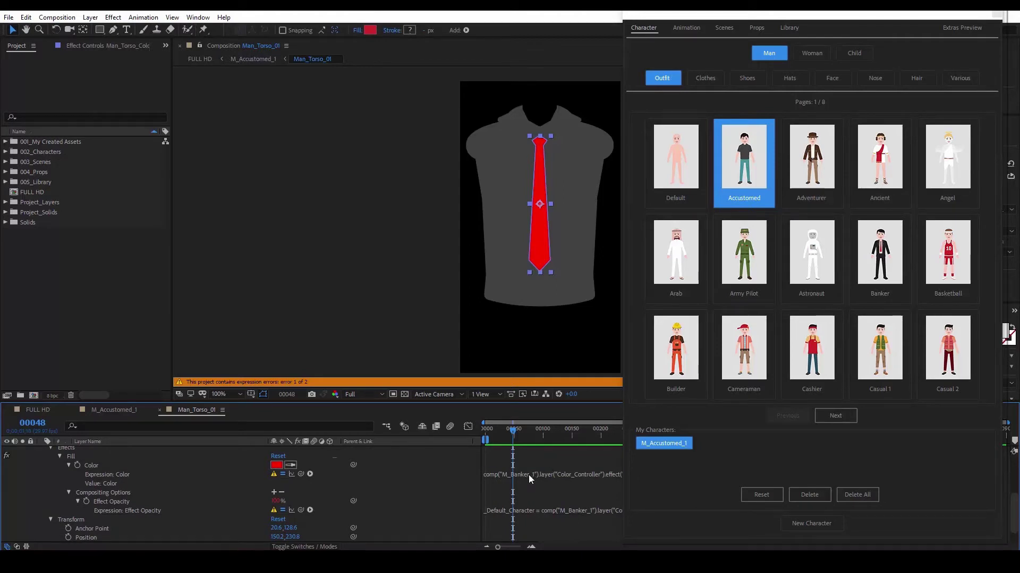
{"action": "left_click", "coordinate": [528, 475]}
{"action": "left_click_drag", "start_coordinate": [532, 474], "coordinate": [514, 485]}
{"action": "type", "text": "A"}
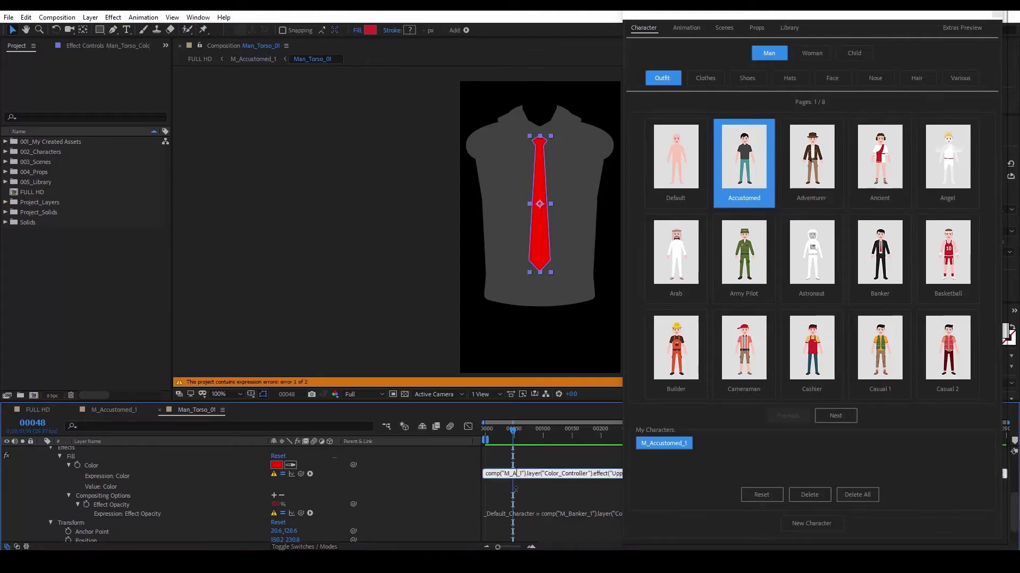
{"action": "type", "text": "ccustomed"}
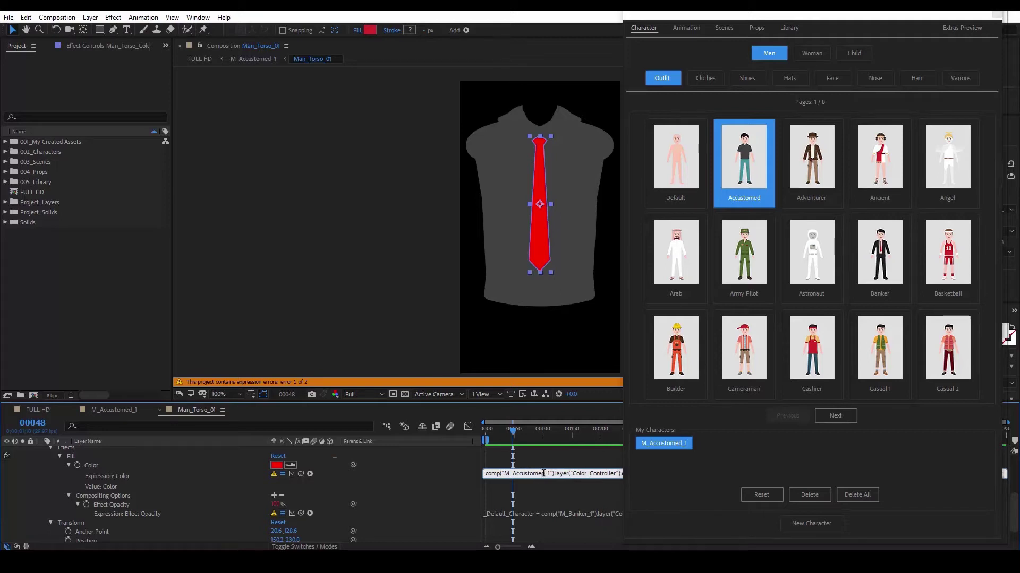
{"action": "left_click_drag", "start_coordinate": [545, 474], "coordinate": [523, 484]}
{"action": "left_click", "coordinate": [583, 514]}
Step: Make the tie's Effect Opacity expression reference M_Accustomed_1 instead of M_Banker_1
{"action": "left_click", "coordinate": [583, 514]}
{"action": "left_click_drag", "start_coordinate": [593, 513], "coordinate": [572, 514]}
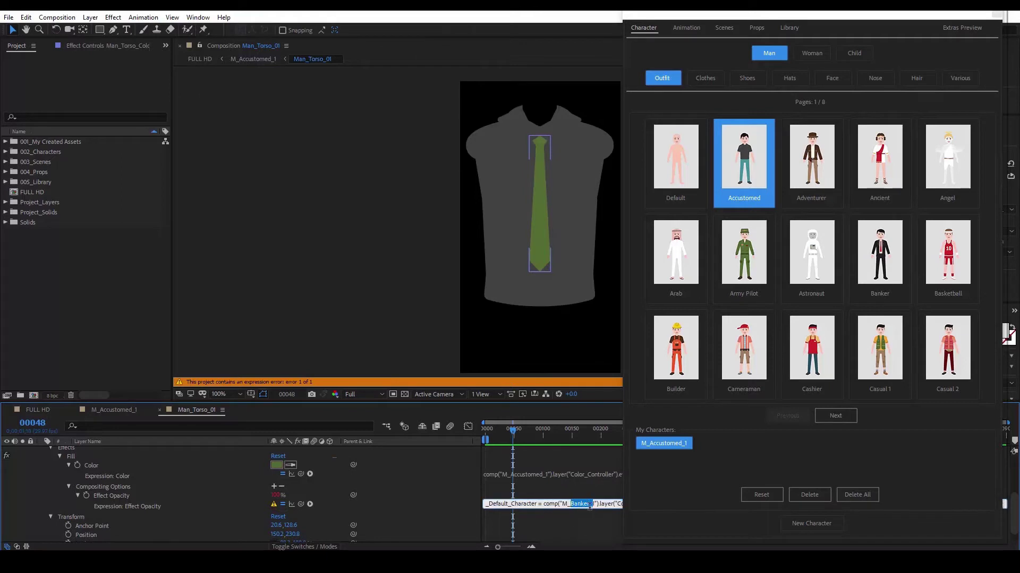
{"action": "type", "text": "Accustomed"}
{"action": "left_click", "coordinate": [579, 489]}
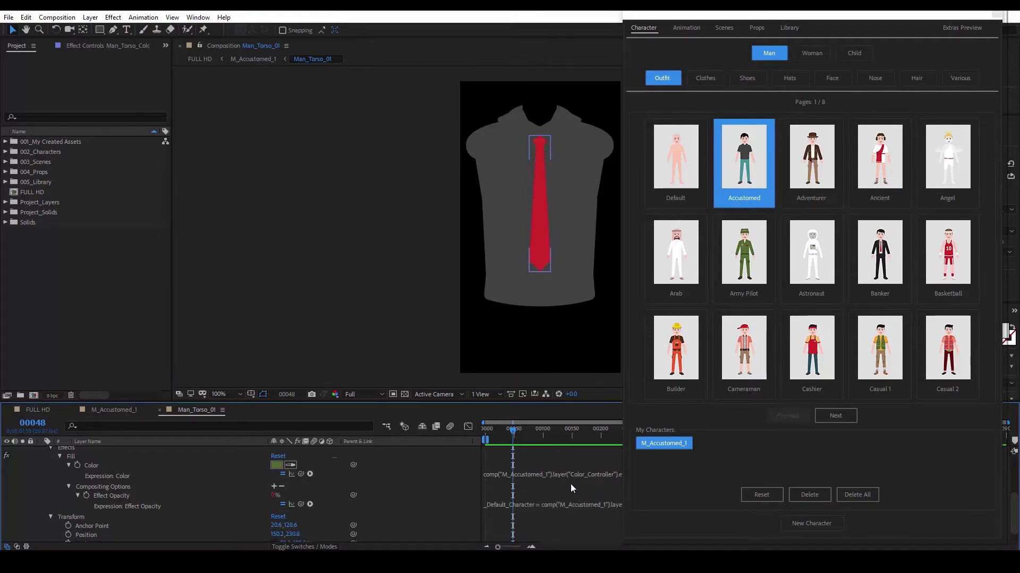
{"action": "left_click", "coordinate": [568, 488]}
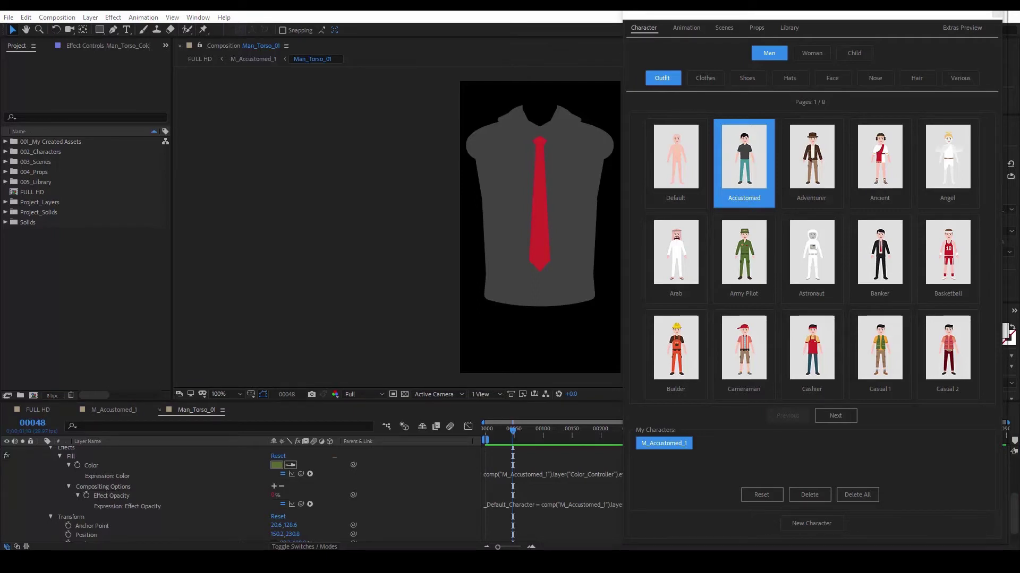
Step: Nudge the tie up and move its bottom vertices down to lengthen it
{"action": "left_click", "coordinate": [537, 238]}
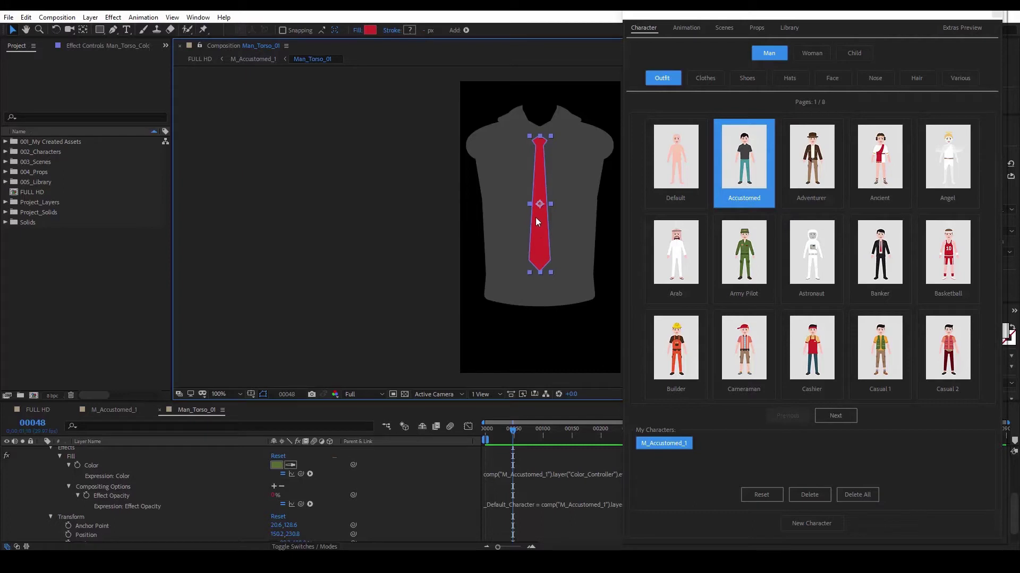
{"action": "scroll", "coordinate": [526, 209], "scroll_direction": "up", "scroll_amount": 2}
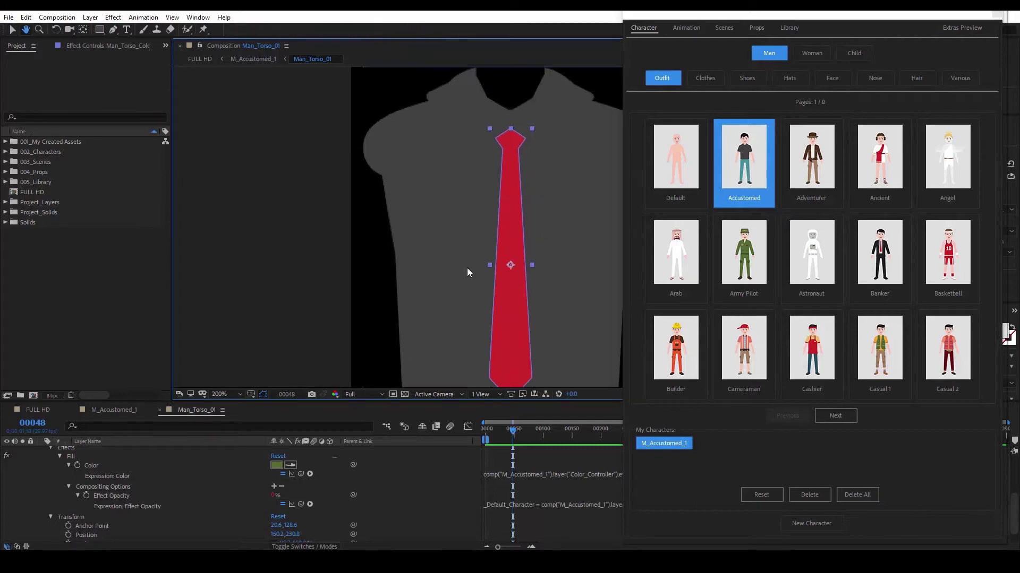
{"action": "key", "text": "Up"}
{"action": "key", "text": "Up"}
{"action": "key", "text": "Up"}
{"action": "key", "text": "Up"}
{"action": "key", "text": "Up"}
{"action": "key", "text": "Up"}
{"action": "key", "text": "Up"}
{"action": "key", "text": "Up"}
{"action": "key", "text": "Up"}
{"action": "key", "text": "Up"}
{"action": "key", "text": "Up"}
{"action": "key", "text": "Up"}
{"action": "key", "text": "Up"}
{"action": "key", "text": "Up"}
{"action": "key", "text": "Up"}
{"action": "key", "text": "Up"}
{"action": "key", "text": "Up"}
{"action": "key", "text": "Up"}
{"action": "key", "text": "Up"}
{"action": "key", "text": "g"}
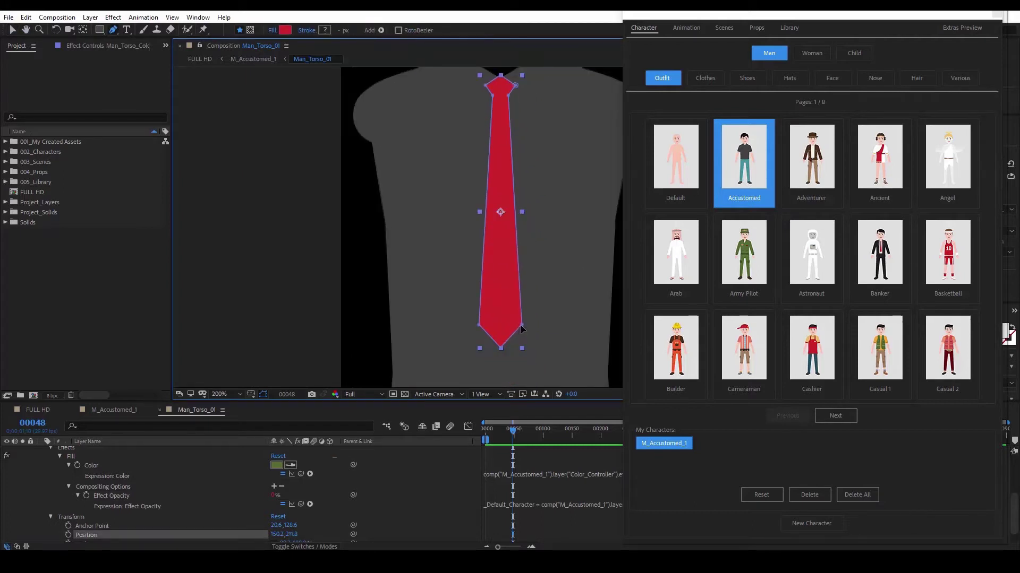
{"action": "left_click_drag", "start_coordinate": [550, 325], "coordinate": [565, 277]}
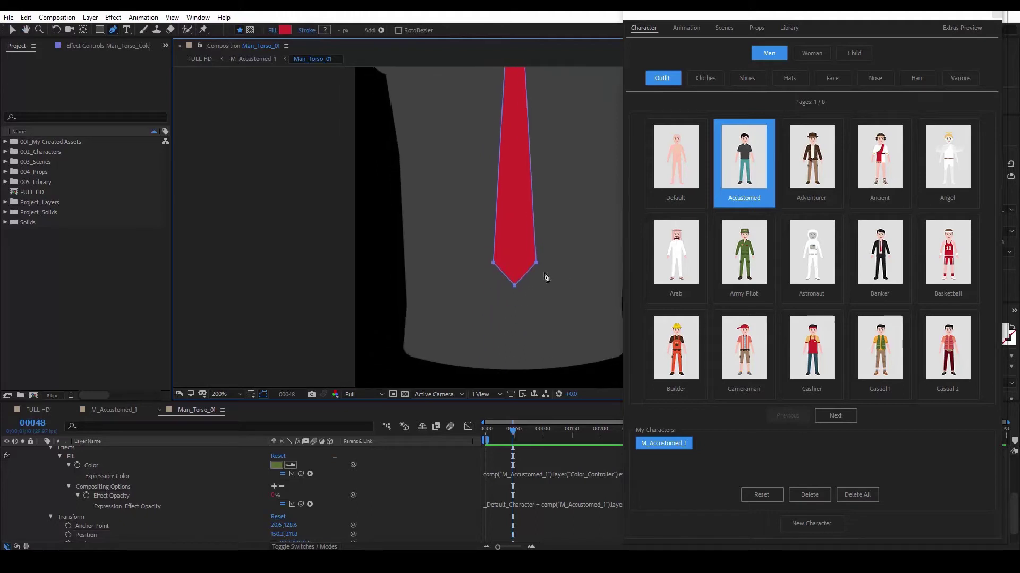
{"action": "key", "text": "shift+Down"}
{"action": "key", "text": "shift+Down"}
{"action": "key", "text": "shift+Down"}
{"action": "key", "text": "shift+Down"}
{"action": "key", "text": "shift+Down"}
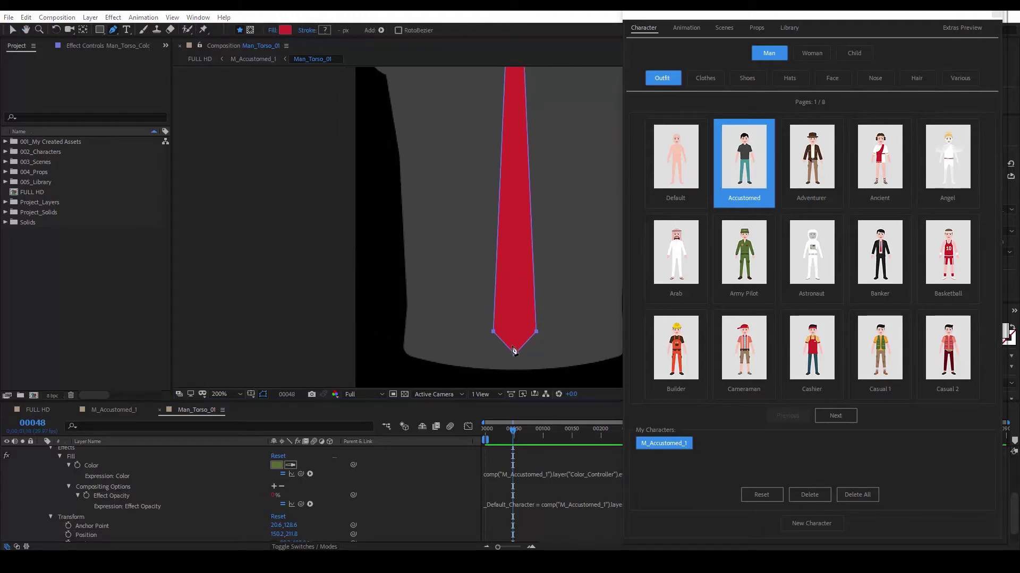
Step: Return to M_Accustomed_1 and open the Man_Right_Arm composition
{"action": "left_click", "coordinate": [13, 30]}
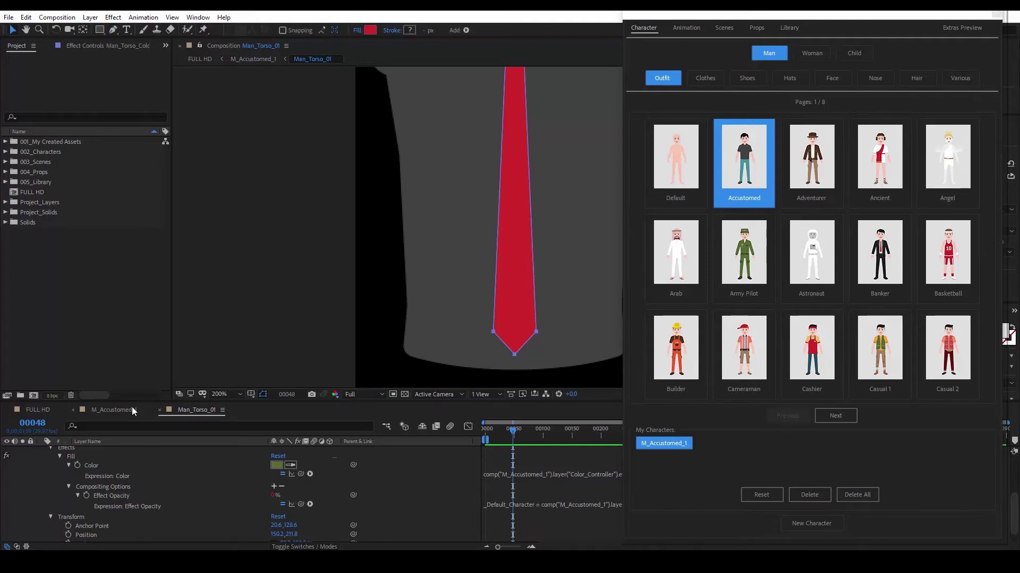
{"action": "left_click", "coordinate": [125, 410]}
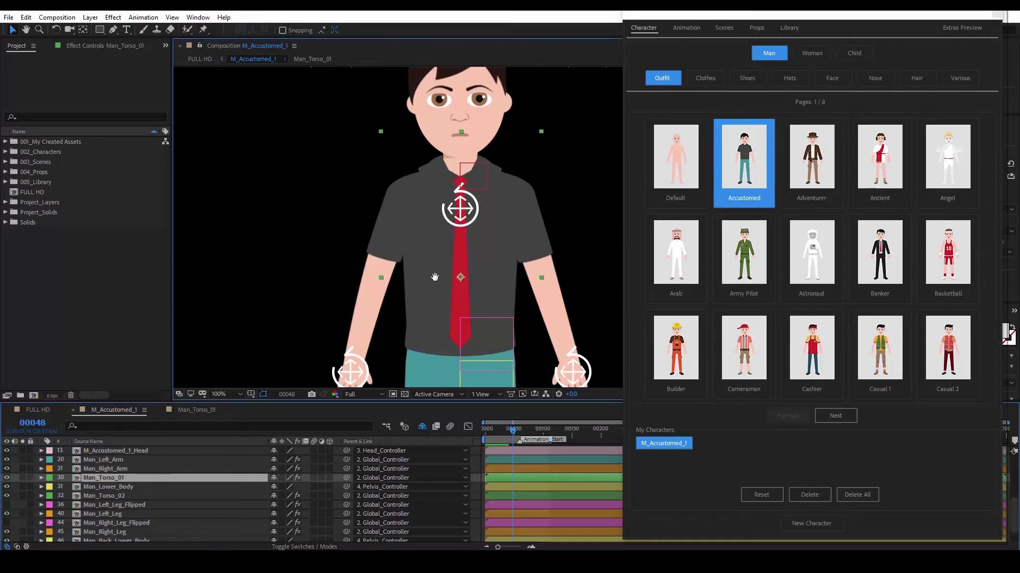
{"action": "double_click", "coordinate": [126, 468]}
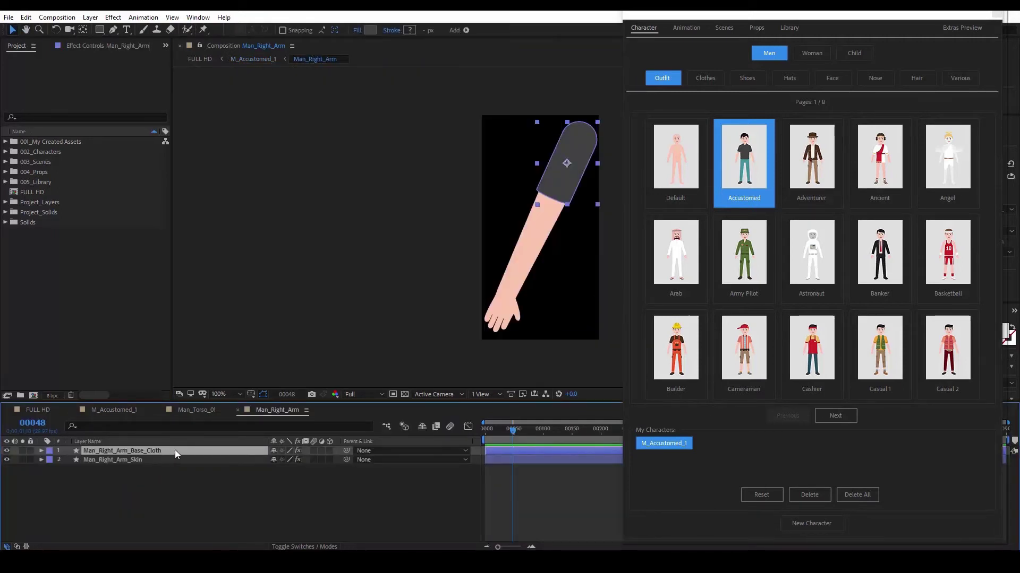
Step: Drag the Man_Right_Arm_Base_Cloth bottom vertices down so the right sleeve reaches the wrist
{"action": "left_click_drag", "start_coordinate": [394, 226], "coordinate": [356, 222]}
{"action": "key", "text": "v"}
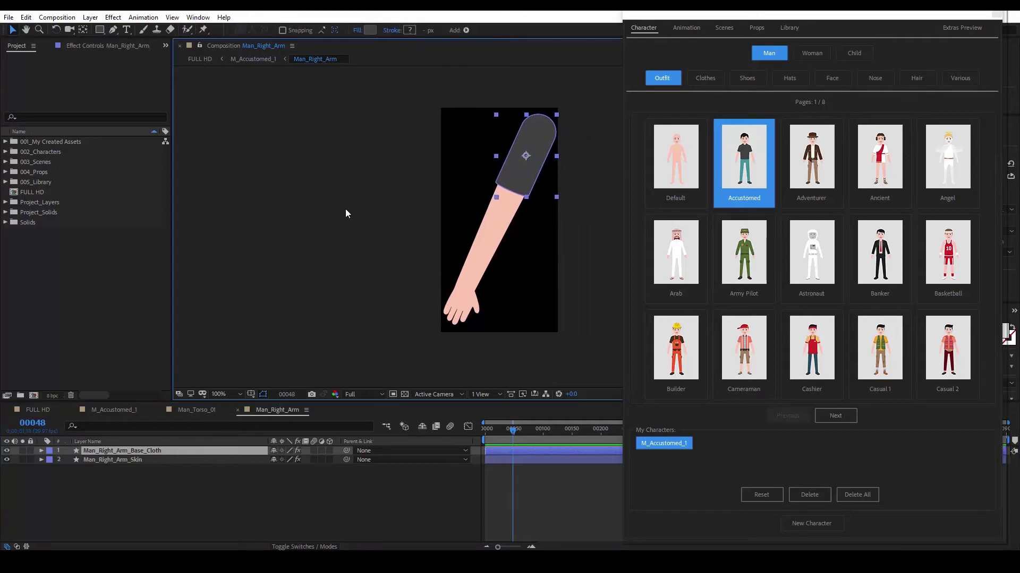
{"action": "left_click", "coordinate": [539, 194]}
{"action": "key", "text": "g"}
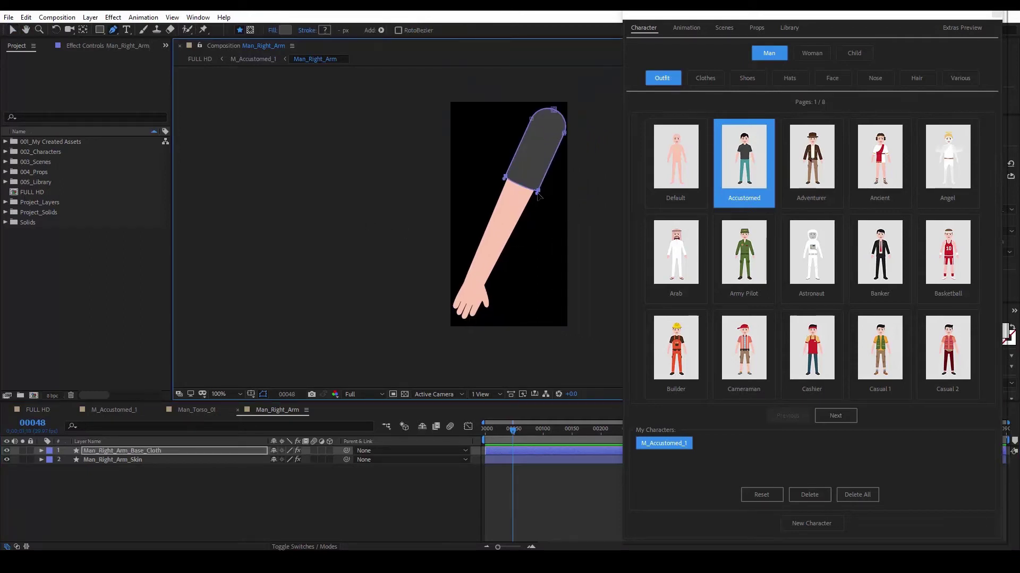
{"action": "left_click_drag", "start_coordinate": [539, 193], "coordinate": [450, 287]}
{"action": "scroll", "coordinate": [494, 287], "scroll_direction": "up", "scroll_amount": 2}
{"action": "key", "text": "v"}
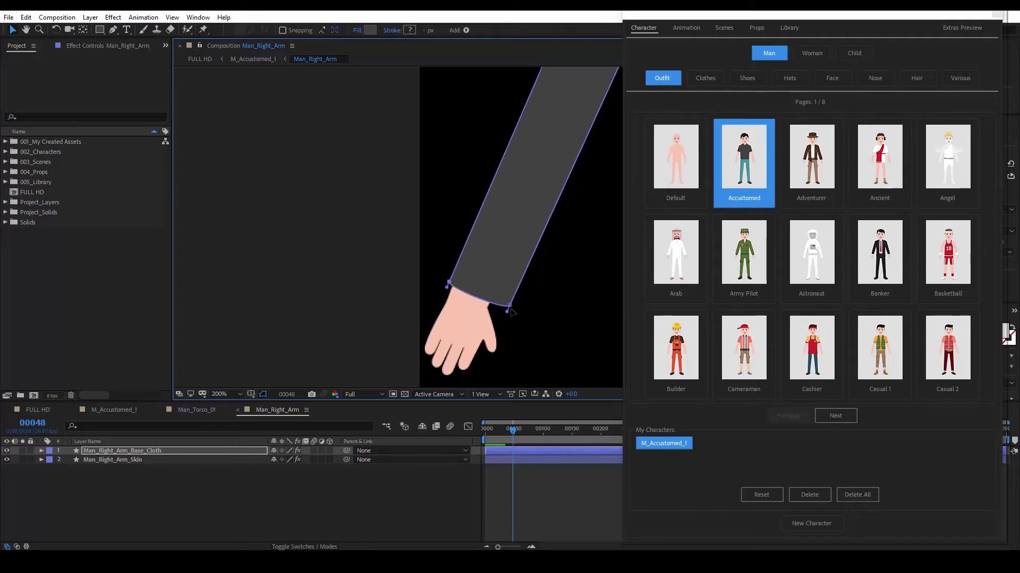
{"action": "left_click_drag", "start_coordinate": [509, 306], "coordinate": [493, 302]}
{"action": "left_click", "coordinate": [152, 451]}
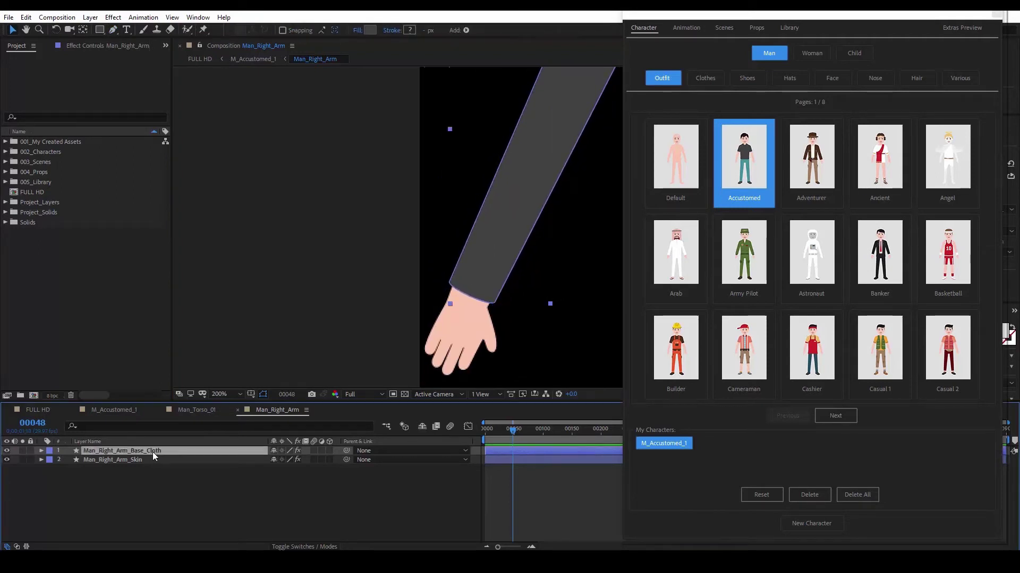
Step: Go back to M_Accustomed_1, select Man_Left_Arm, and switch to the FULL HD composition
{"action": "left_click", "coordinate": [132, 410]}
{"action": "left_click", "coordinate": [117, 461]}
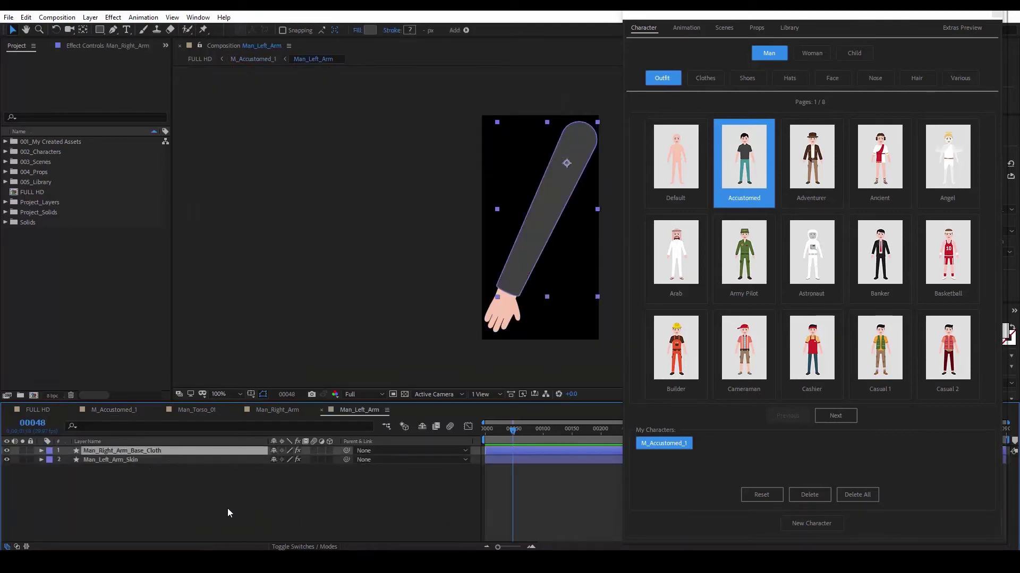
{"action": "left_click", "coordinate": [37, 410]}
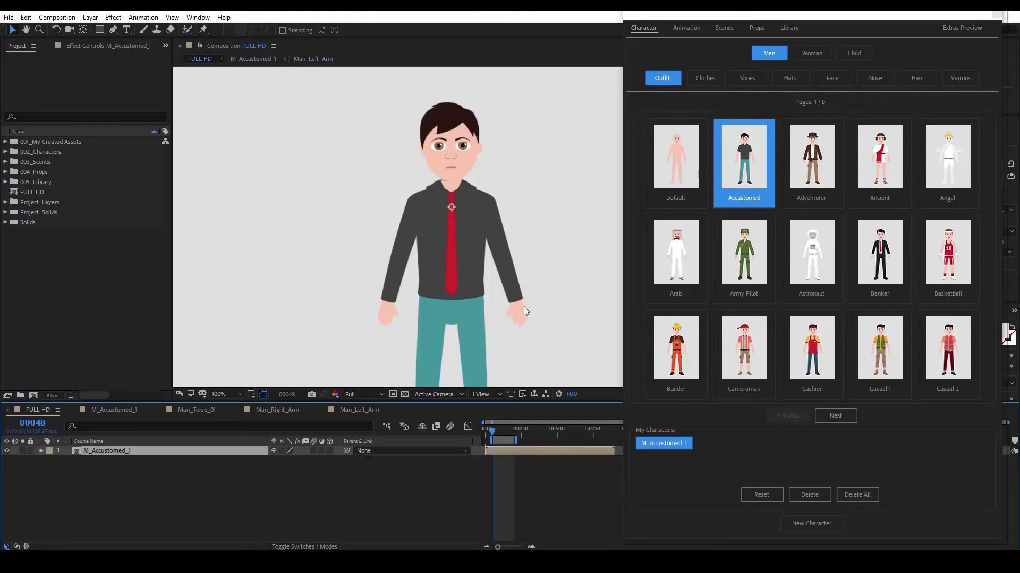
Step: Reapply the Accustomed outfit, lock the FULL HD viewer, and expand 001_My Created Assets
{"action": "left_click", "coordinate": [745, 158]}
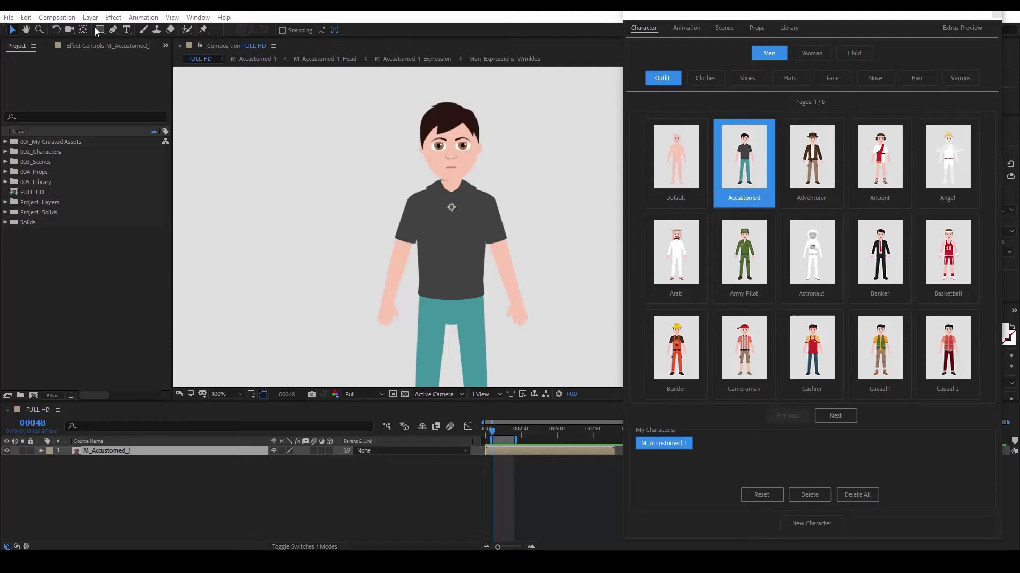
{"action": "left_click", "coordinate": [200, 46]}
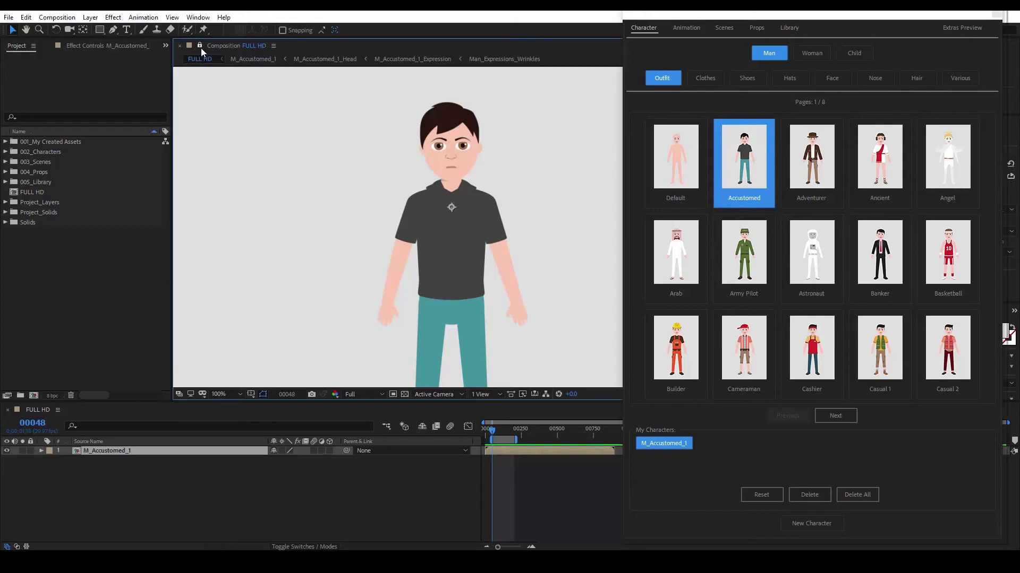
{"action": "left_click", "coordinate": [6, 142]}
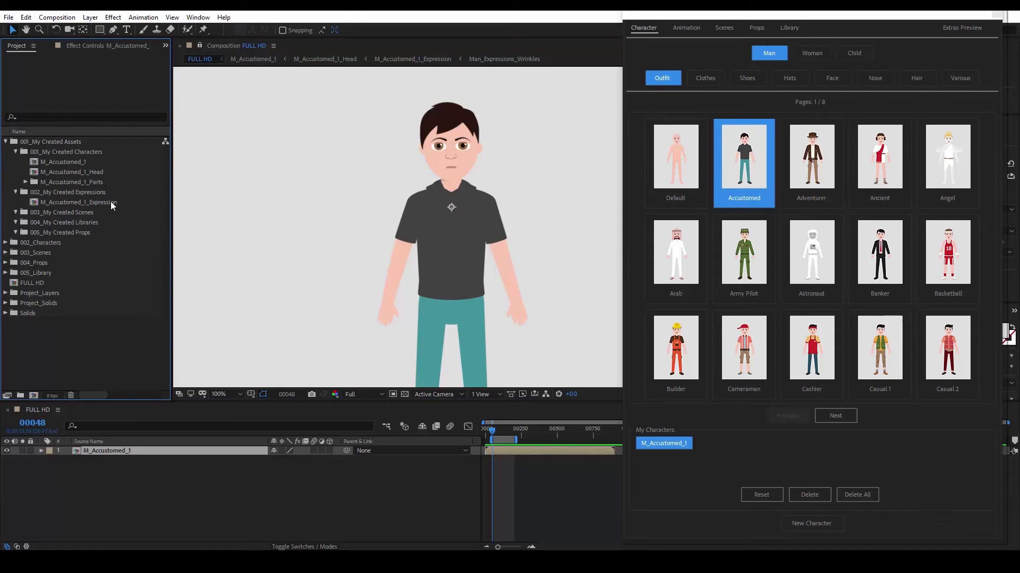
Step: Open M_Accustomed_1_Expression, dock it enlarged beside FULL HD, and move the floating Character panel aside
{"action": "double_click", "coordinate": [110, 202]}
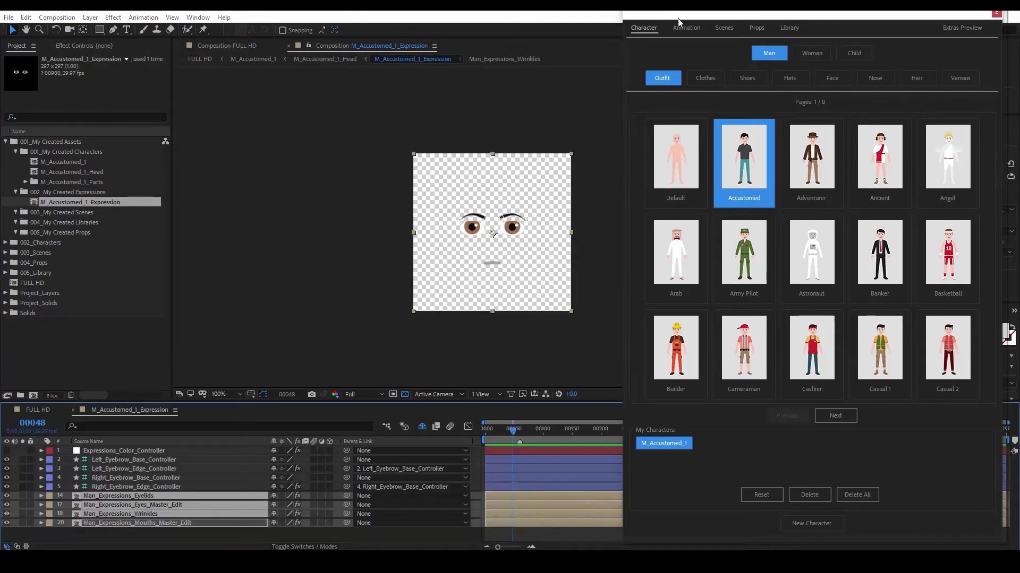
{"action": "left_click_drag", "start_coordinate": [677, 15], "coordinate": [554, 264]}
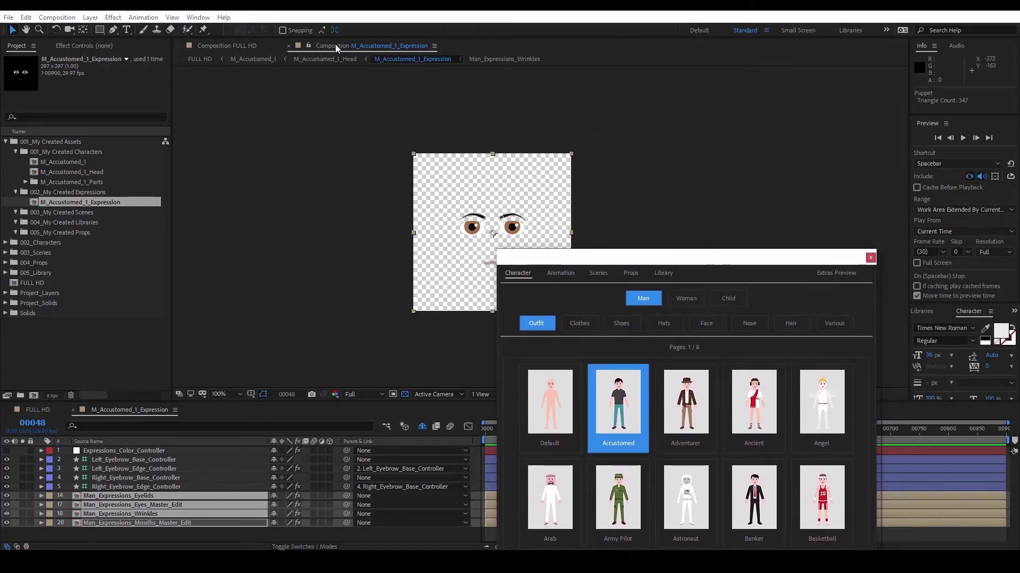
{"action": "left_click_drag", "start_coordinate": [336, 43], "coordinate": [907, 149]}
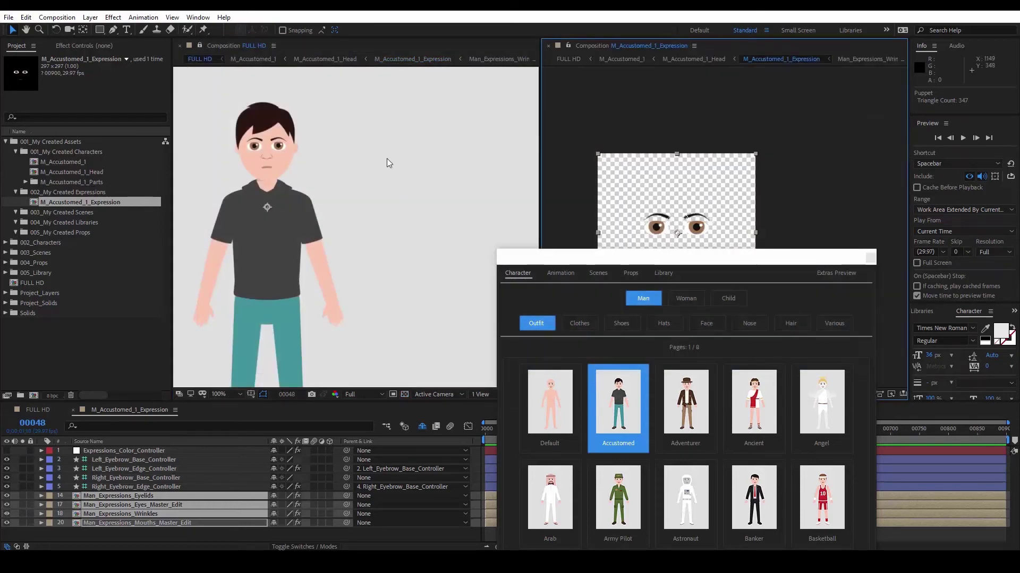
{"action": "scroll", "coordinate": [705, 166], "scroll_direction": "up", "scroll_amount": 1}
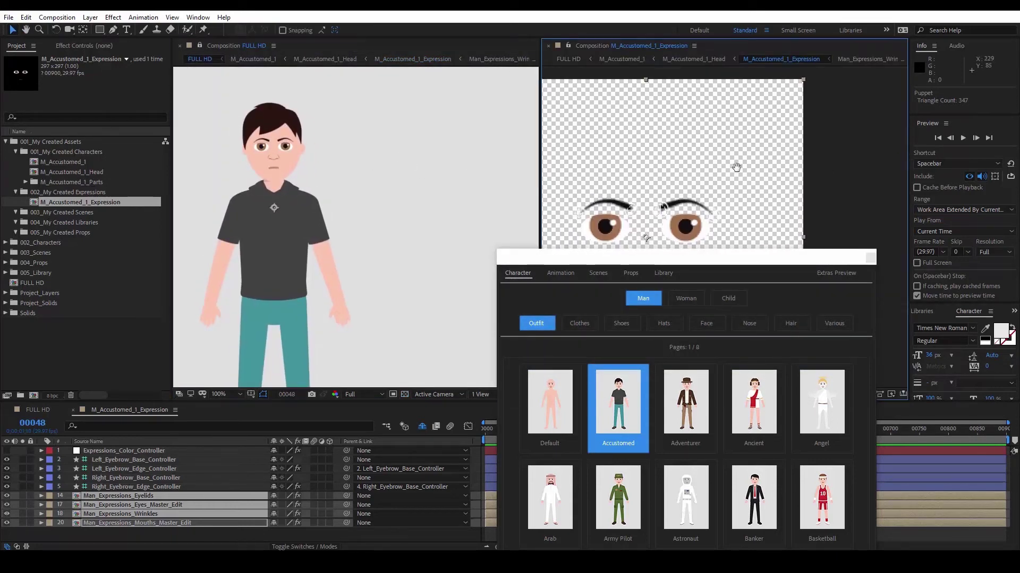
{"action": "left_click_drag", "start_coordinate": [540, 191], "coordinate": [363, 193]}
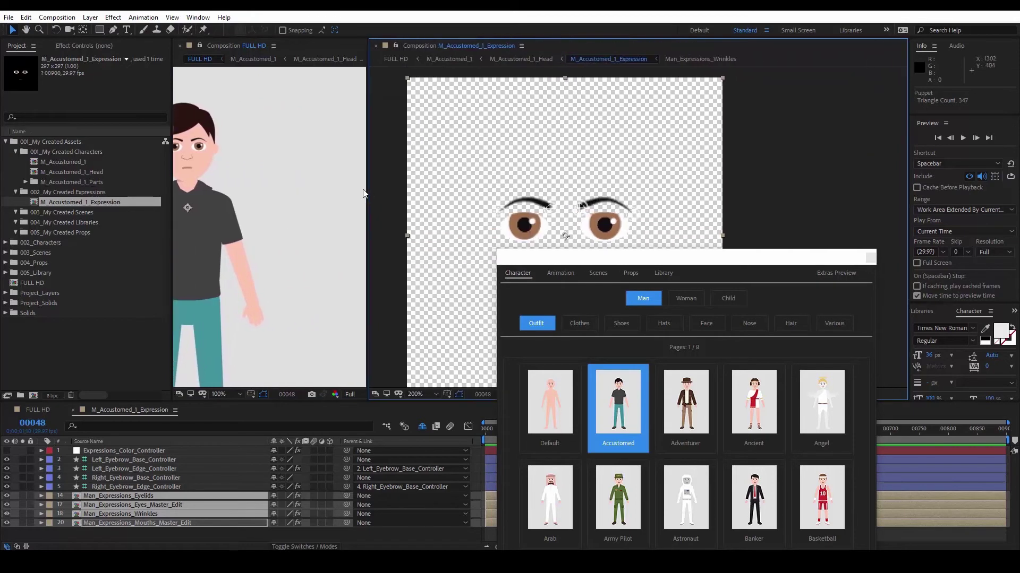
{"action": "left_click_drag", "start_coordinate": [574, 257], "coordinate": [733, 49]}
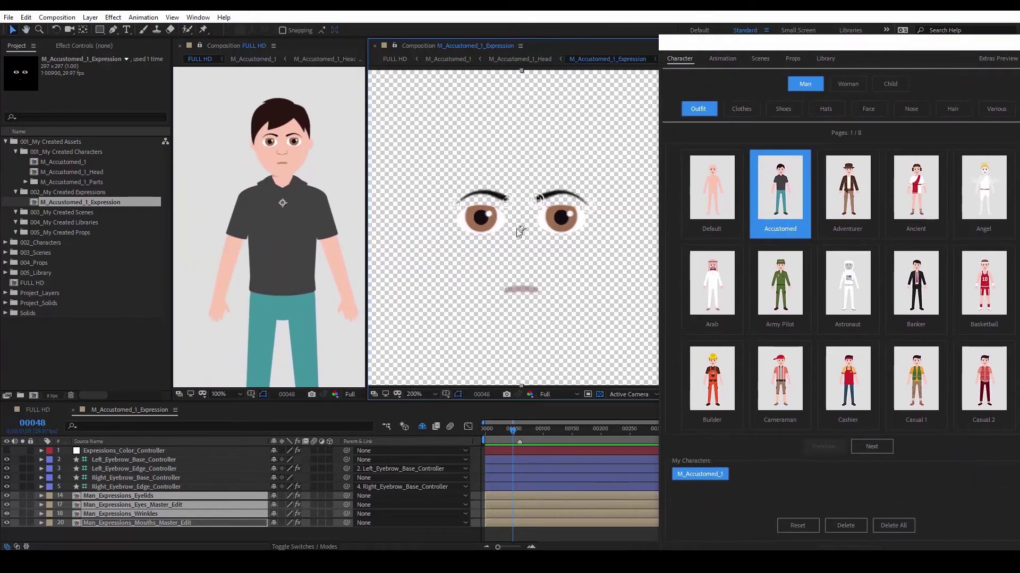
{"action": "left_click_drag", "start_coordinate": [960, 45], "coordinate": [918, 50]}
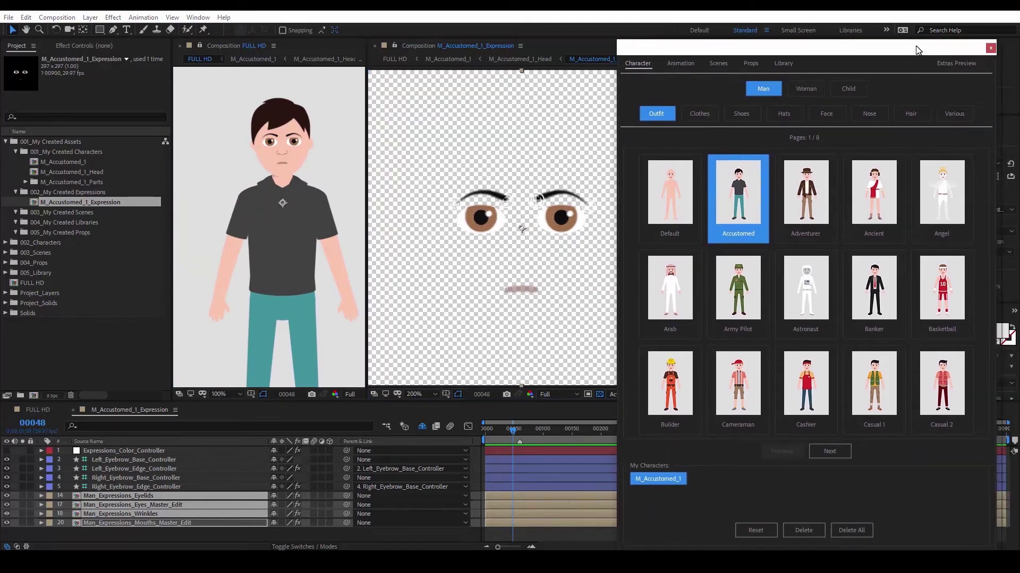
Step: Show the Extras Preview and page forward to the mouth expressions chart, page 4 of 8
{"action": "left_click", "coordinate": [955, 62]}
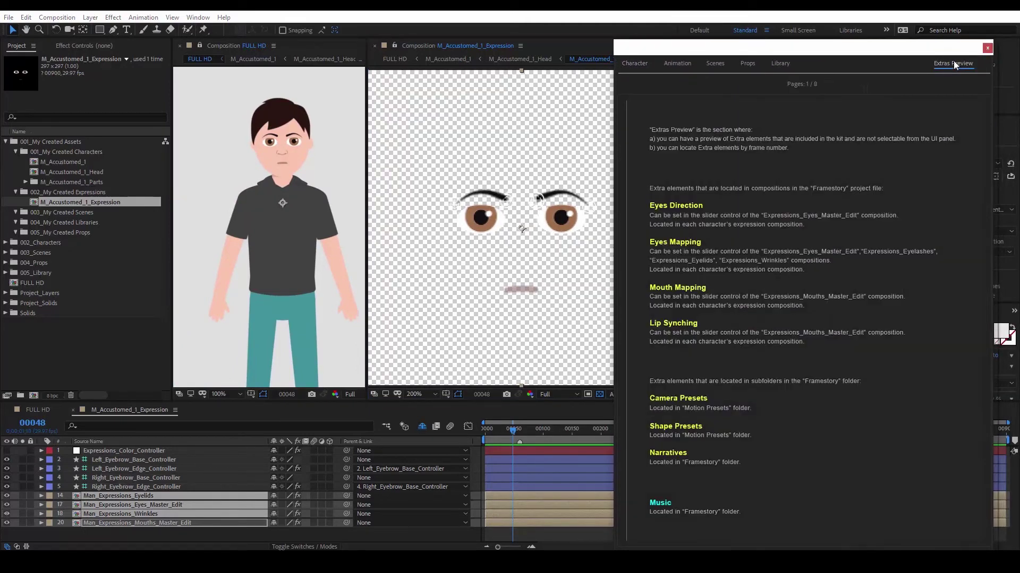
{"action": "left_click_drag", "start_coordinate": [831, 56], "coordinate": [833, 32]}
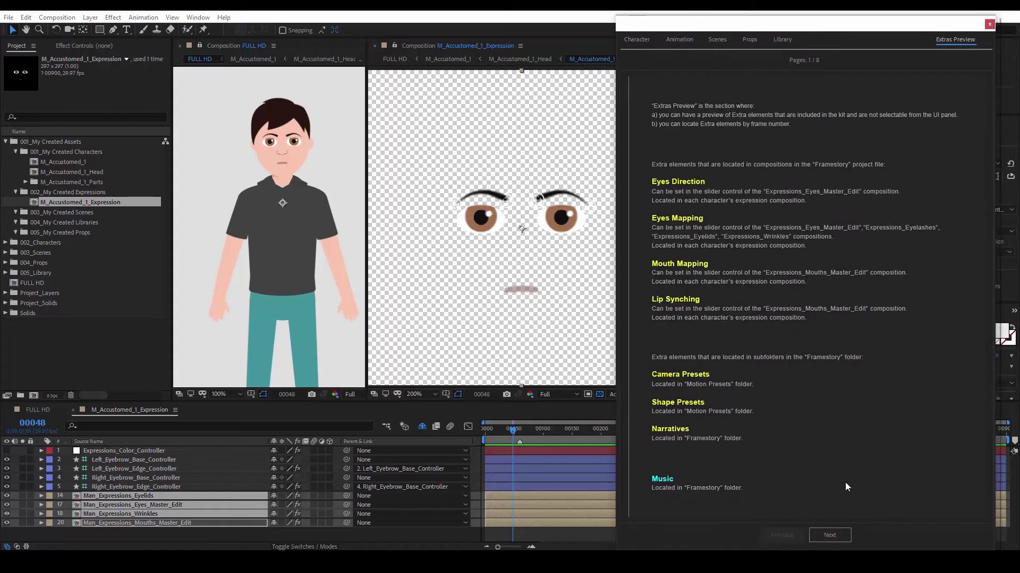
{"action": "left_click", "coordinate": [824, 536]}
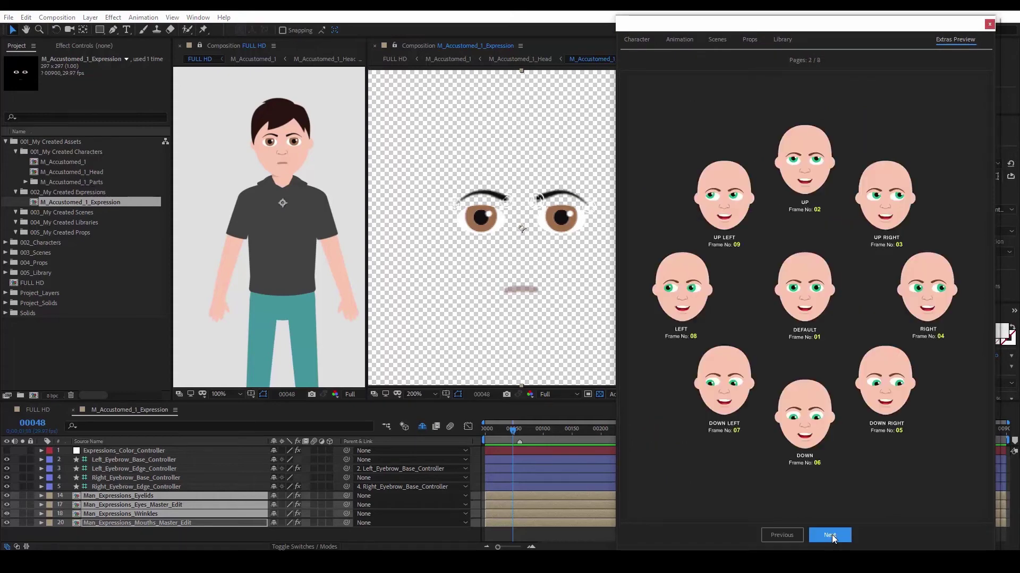
{"action": "left_click", "coordinate": [831, 535]}
{"action": "left_click", "coordinate": [826, 535]}
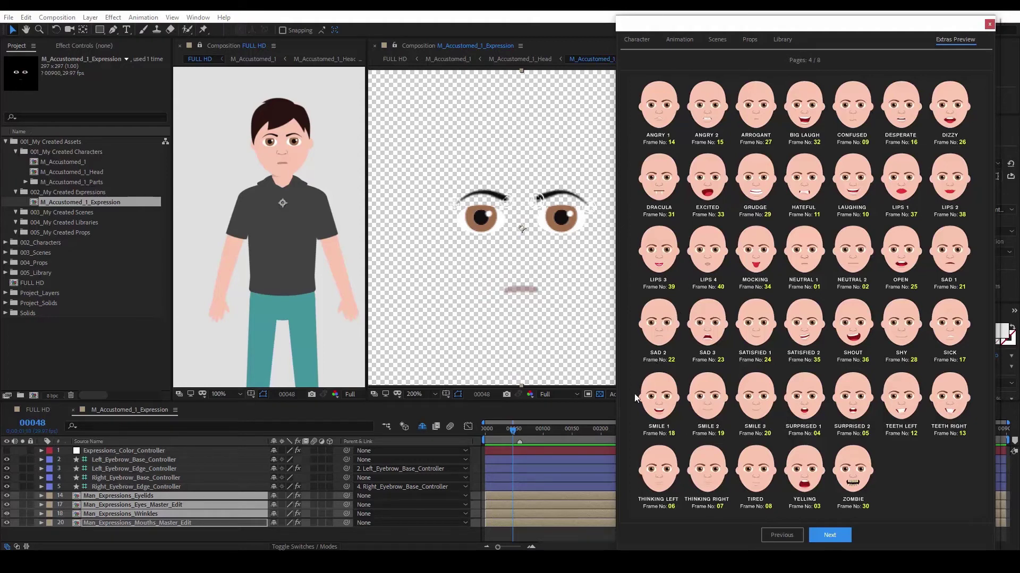
Step: Set the Slider on Man_Expressions_Mouths_Master_Edit to 18
{"action": "left_click", "coordinate": [204, 523]}
{"action": "left_click", "coordinate": [103, 44]}
{"action": "left_click", "coordinate": [101, 77]}
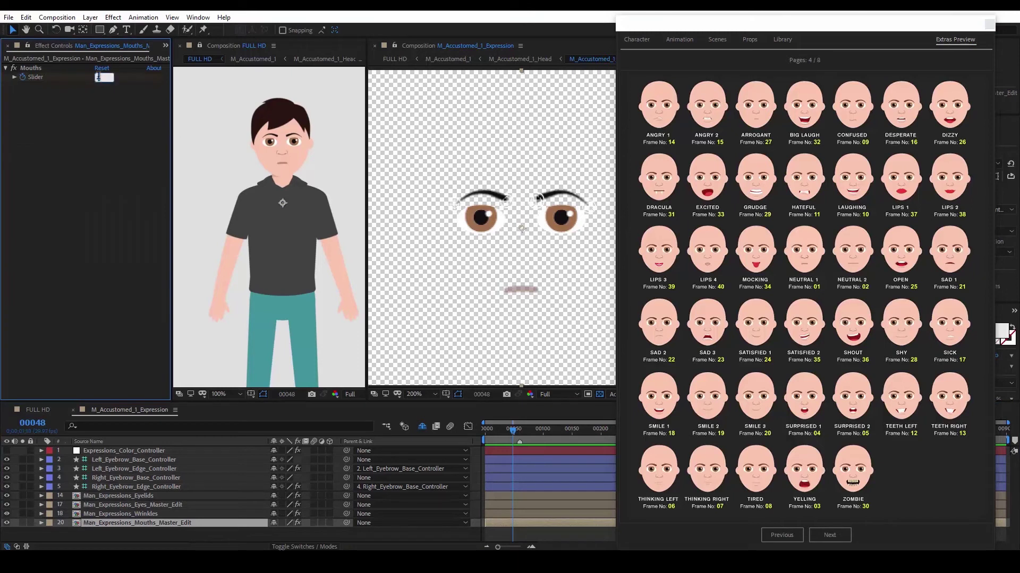
{"action": "type", "text": "18"}
{"action": "left_click", "coordinate": [179, 536]}
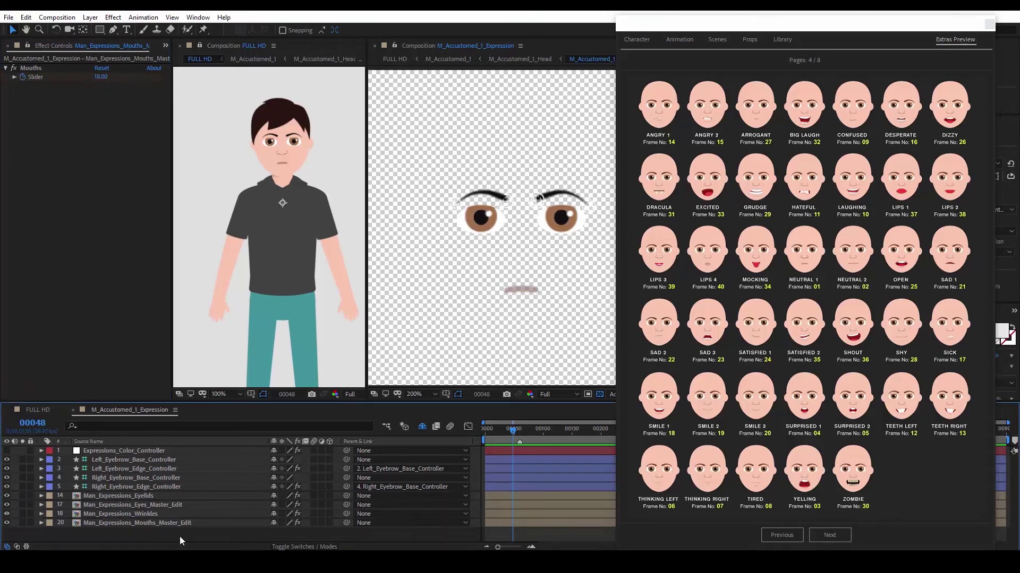
Step: Set the Slider on Man_Expressions_Eyes_Master_Edit to 4
{"action": "left_click", "coordinate": [155, 505]}
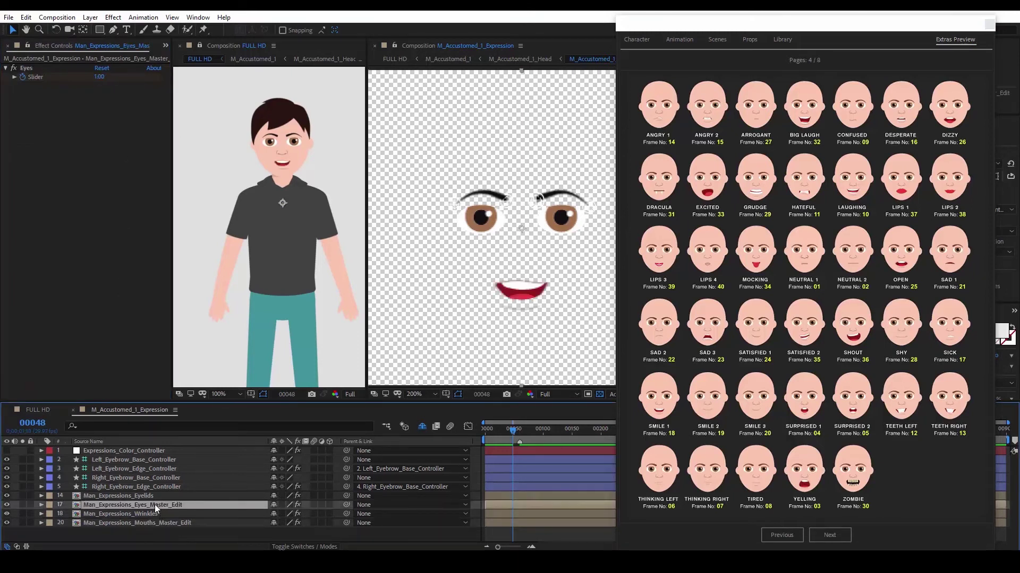
{"action": "left_click", "coordinate": [100, 77]}
{"action": "type", "text": "4"}
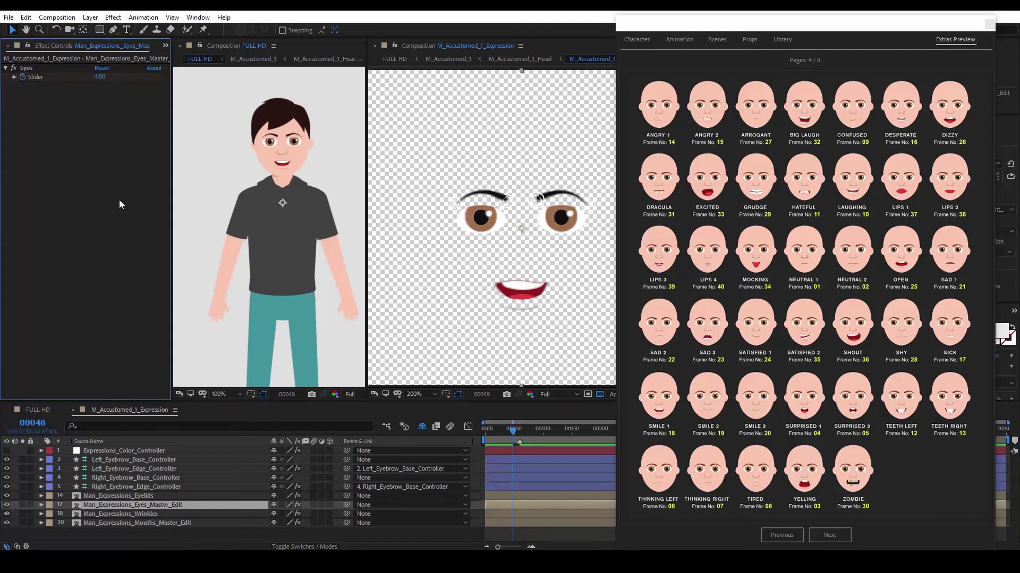
{"action": "left_click", "coordinate": [119, 201]}
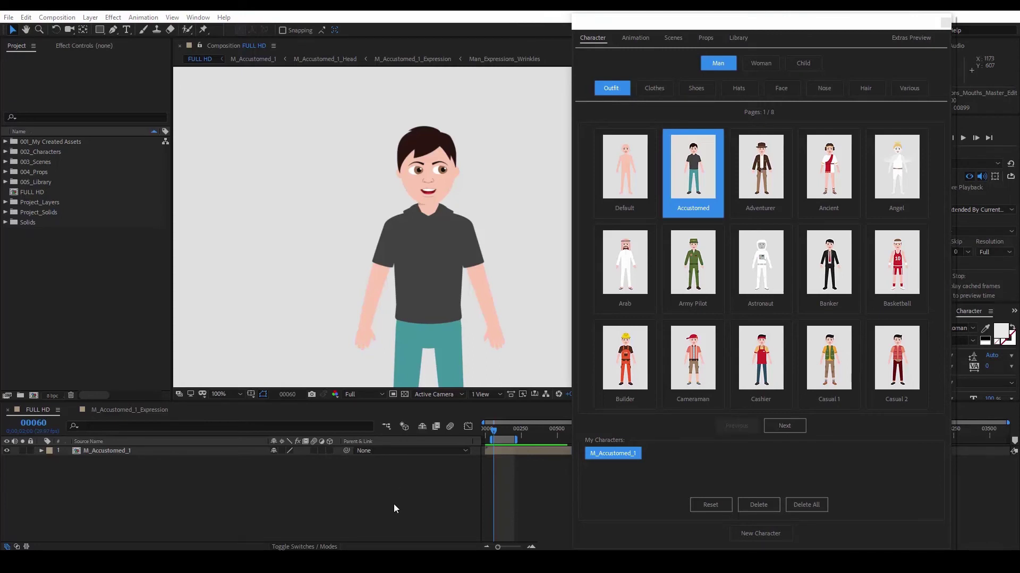
Step: With the Timeline focused, bring up the Edit menu
{"action": "left_click", "coordinate": [407, 499]}
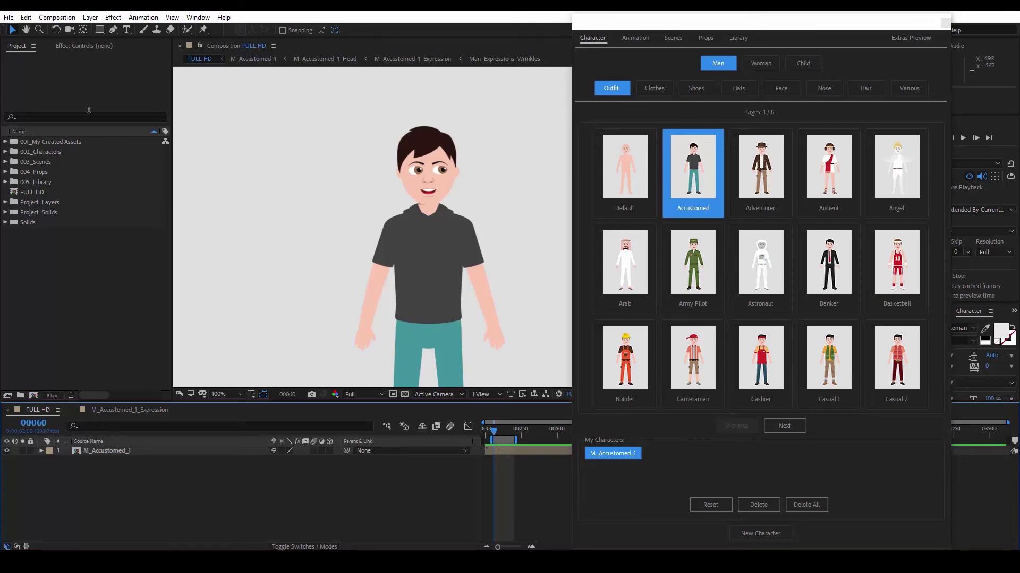
{"action": "left_click", "coordinate": [30, 19]}
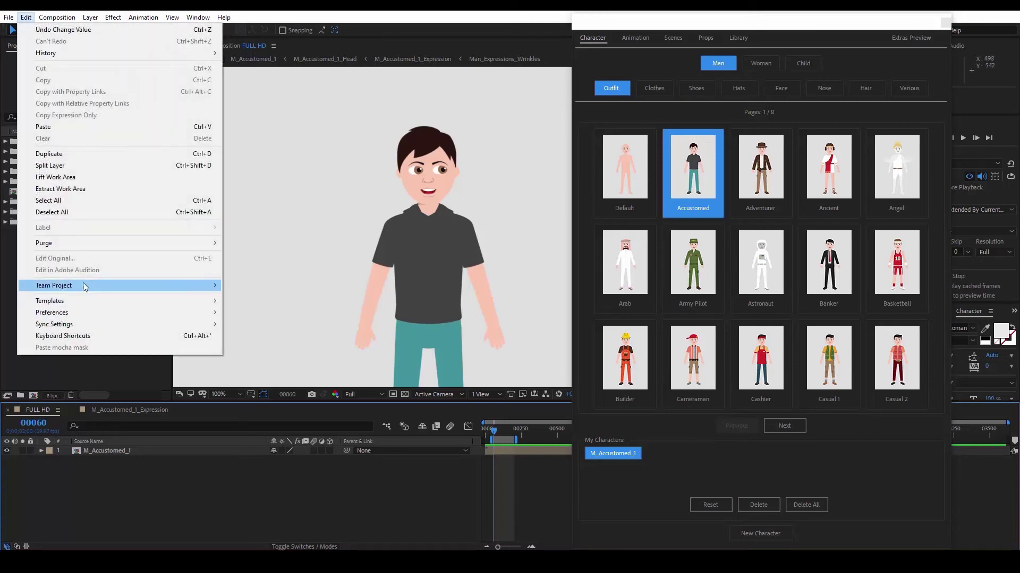
Step: Run Edit > Purge > All Memory & Disk Cache and confirm clearing the disk cache
{"action": "mouse_move", "coordinate": [85, 243]}
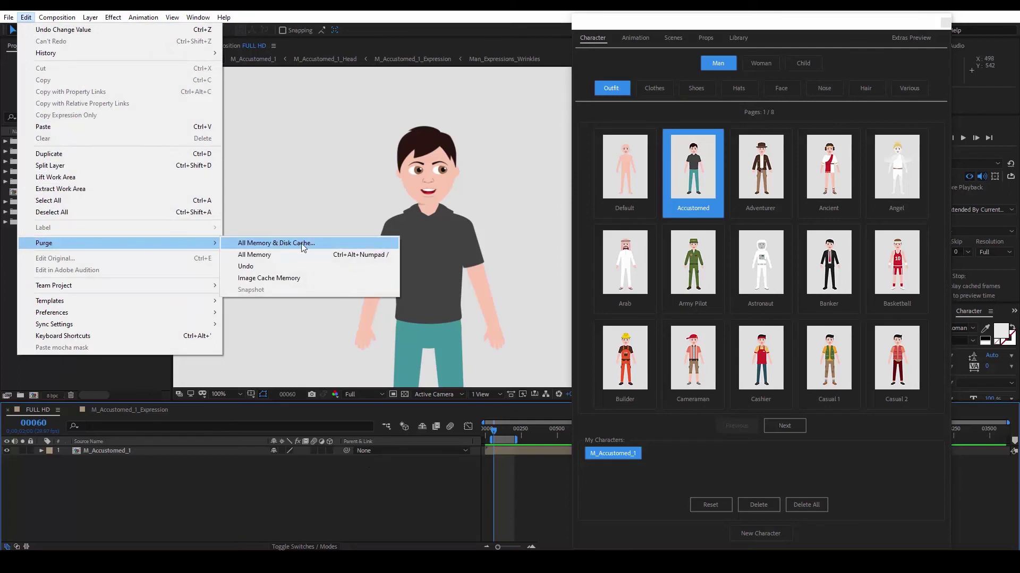
{"action": "left_click", "coordinate": [320, 243]}
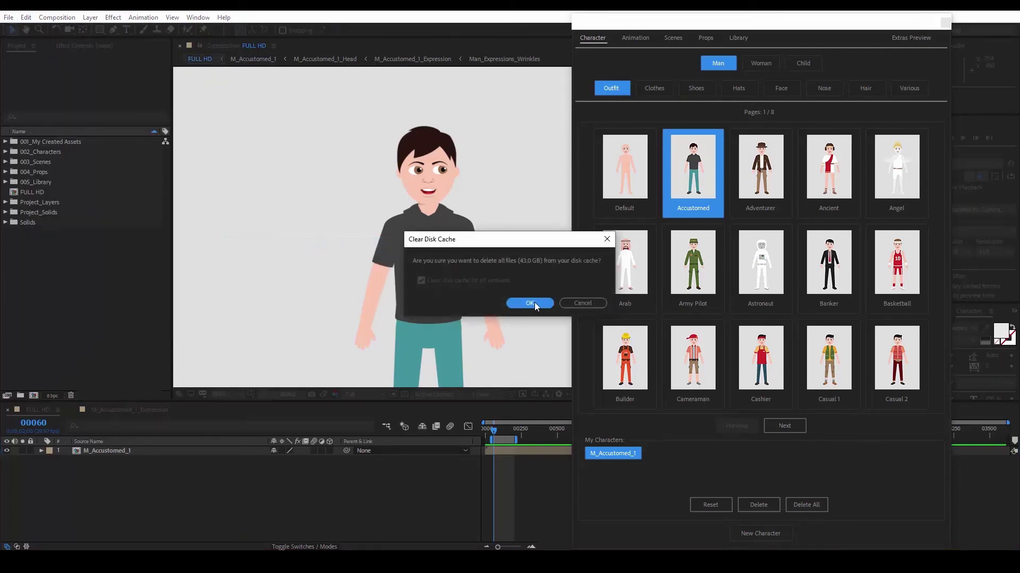
{"action": "left_click", "coordinate": [580, 303]}
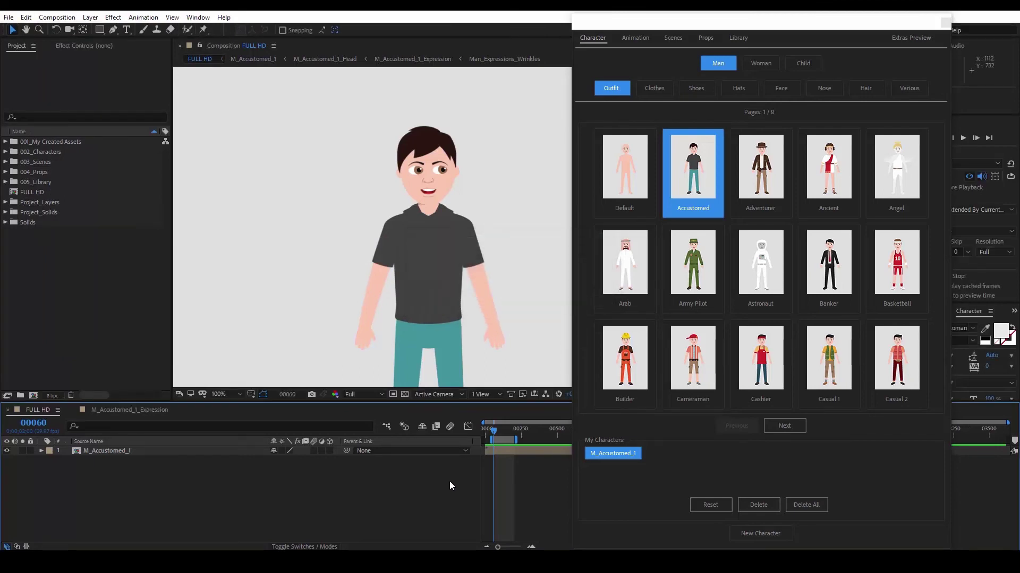
Step: Open the Memory page of Preferences, showing 32 GB installed and 26 GB for Adobe apps
{"action": "left_click", "coordinate": [333, 490]}
{"action": "left_click", "coordinate": [25, 17]}
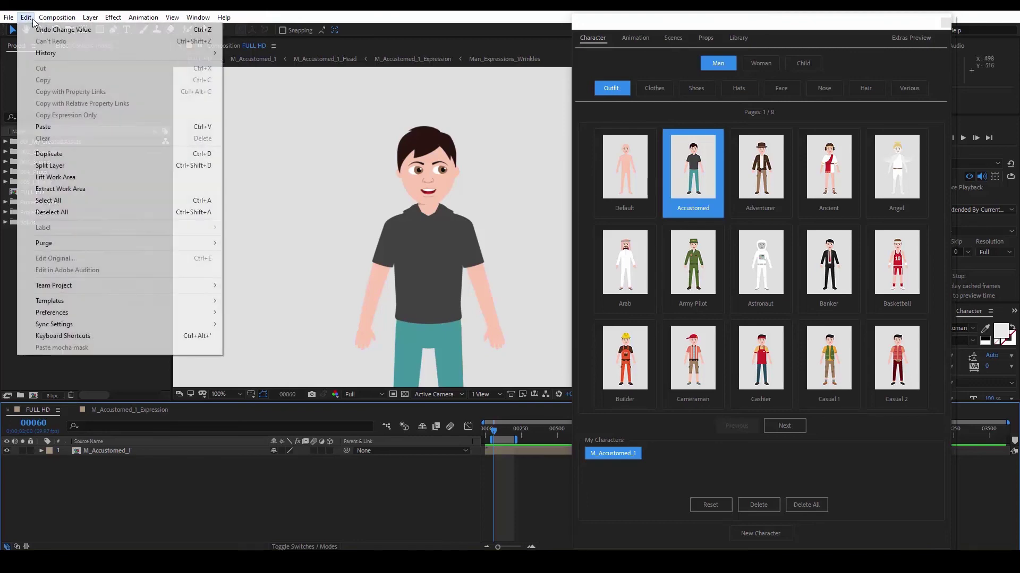
{"action": "mouse_move", "coordinate": [106, 314]}
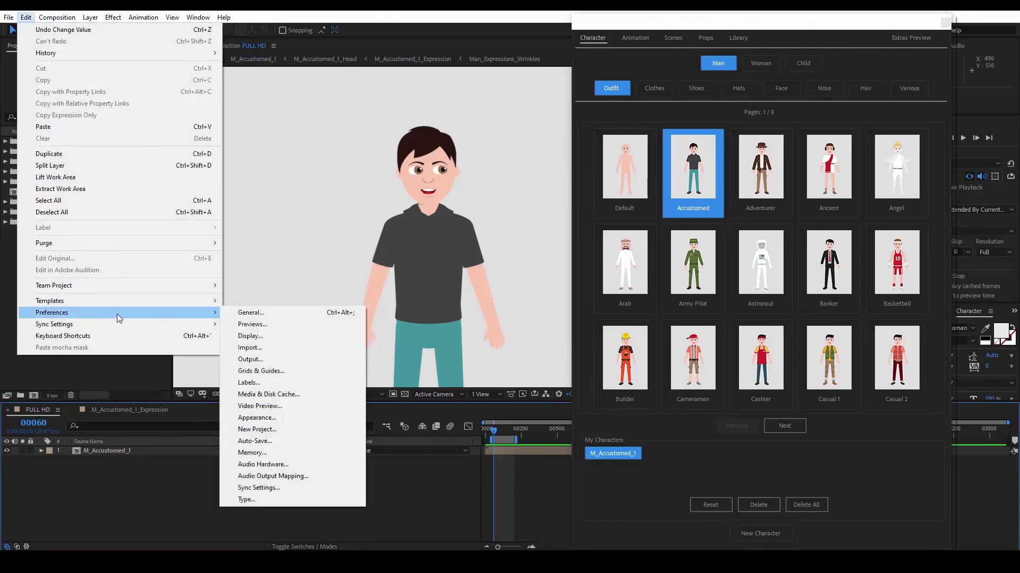
{"action": "left_click", "coordinate": [276, 451]}
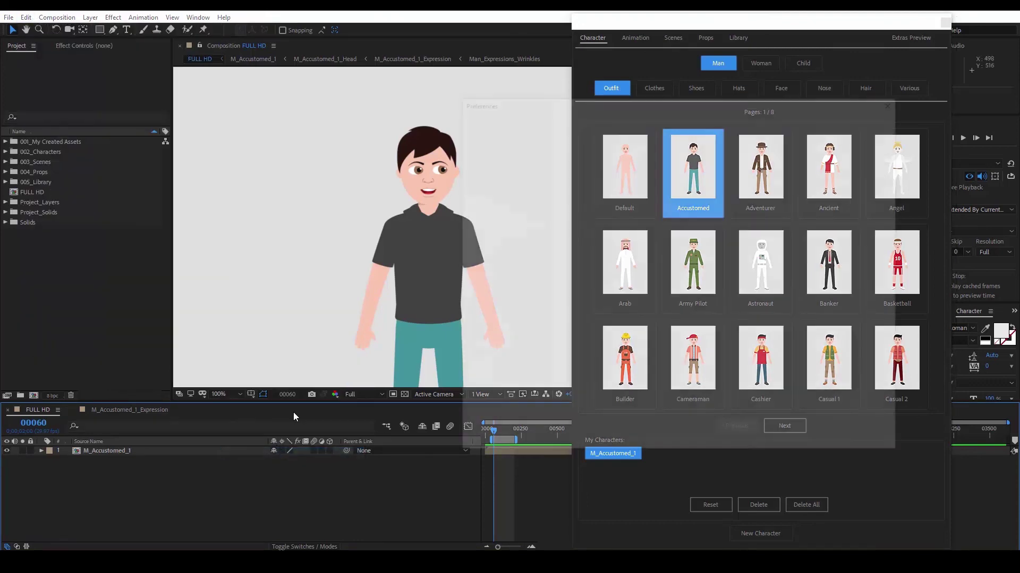